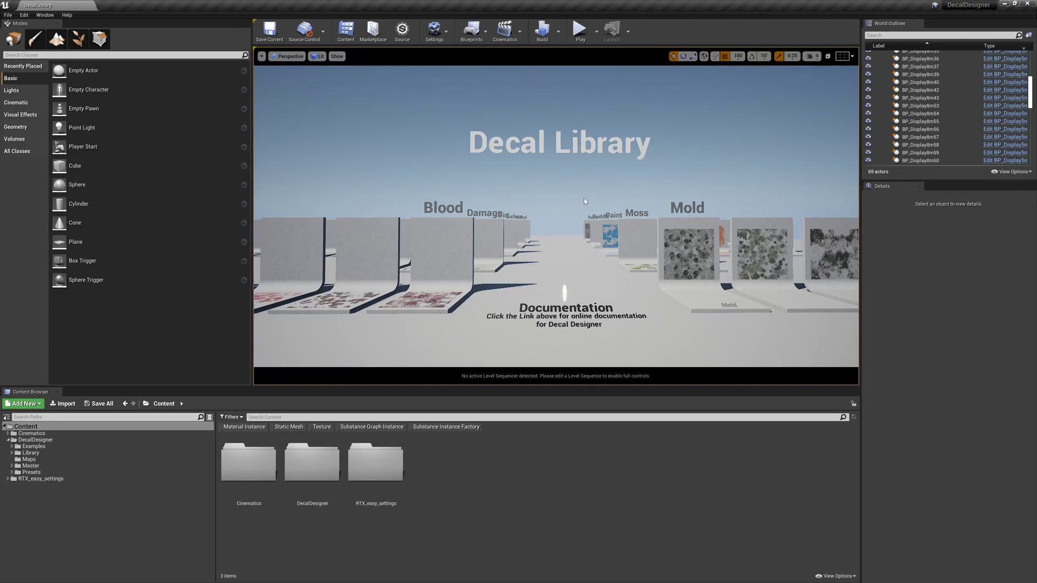
Step: Select a blood display in the level and locate its ground decal material in the project content
key(w)
right_drag(592, 268, 491, 283)
key(s)
key(w)
key(w)
mouse_move(576, 239)
right_down()
mouse_move(575, 254)
mouse_move(576, 240)
right_up()
click(576, 240)
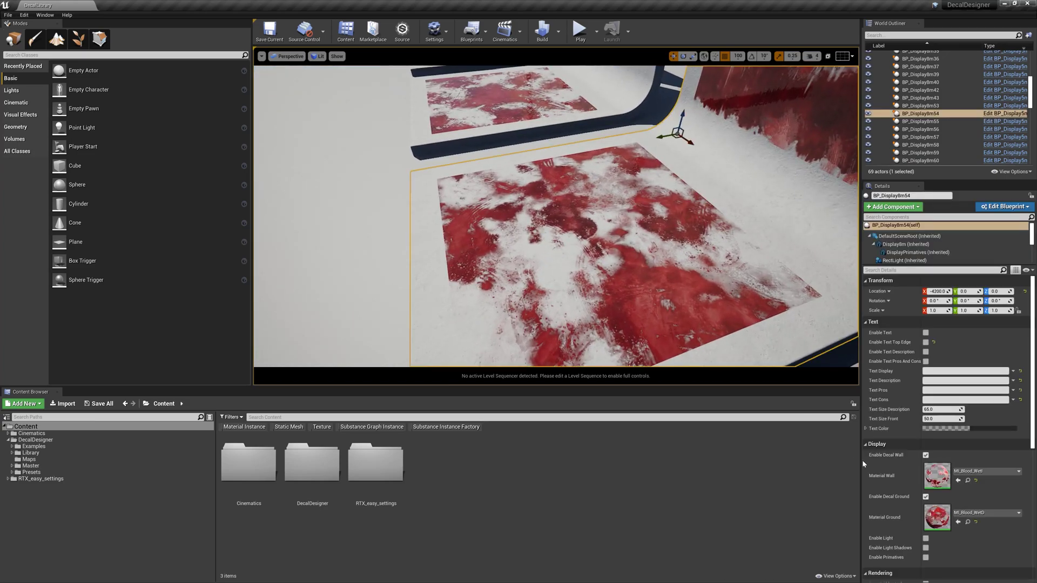
click(967, 522)
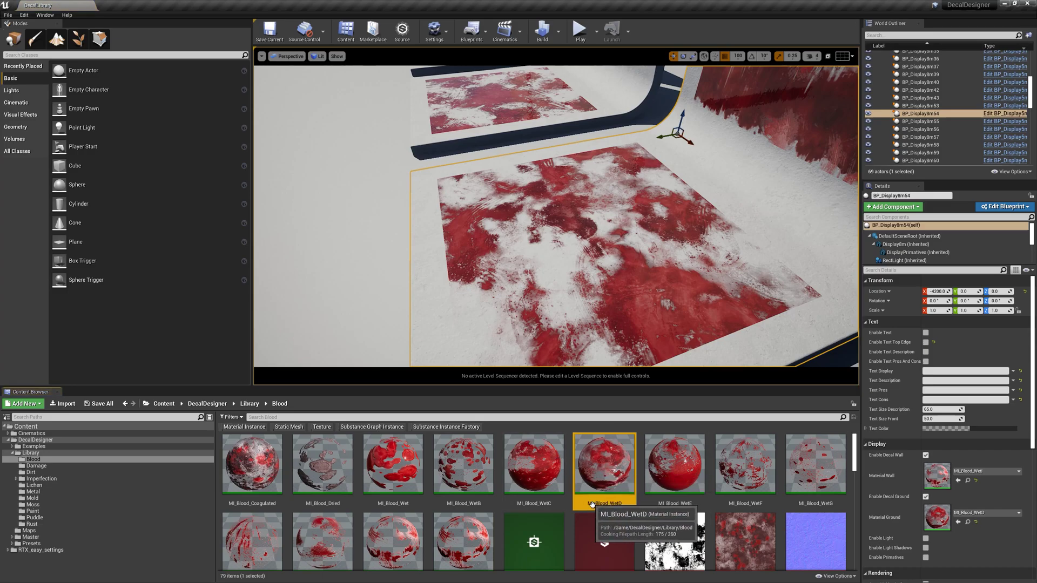
Step: Duplicate the substance graph instance T_Blood_WetD and name the copy T_Blood_WetNew
scroll(615, 486, down, 5)
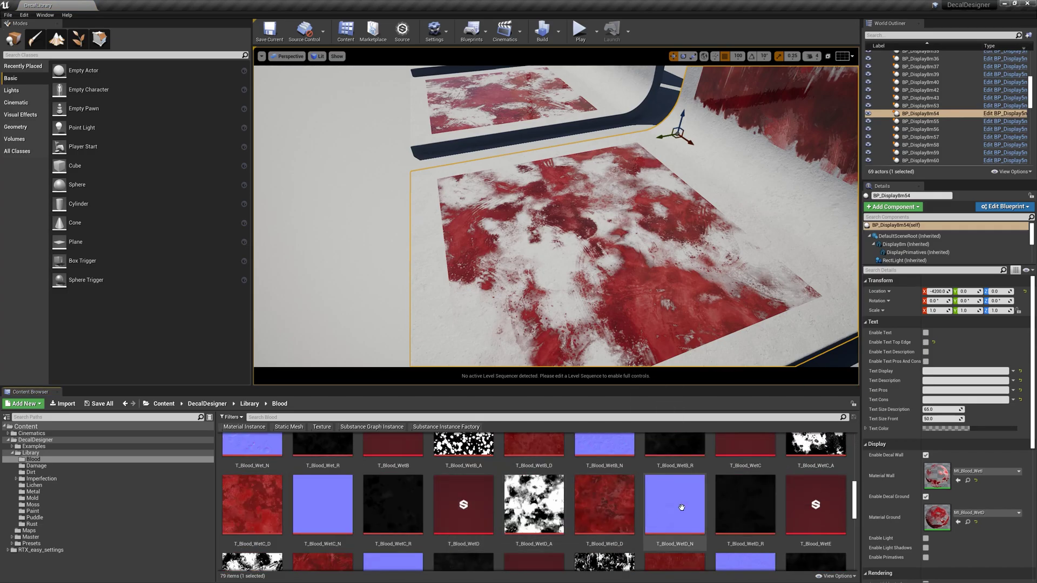
click(465, 505)
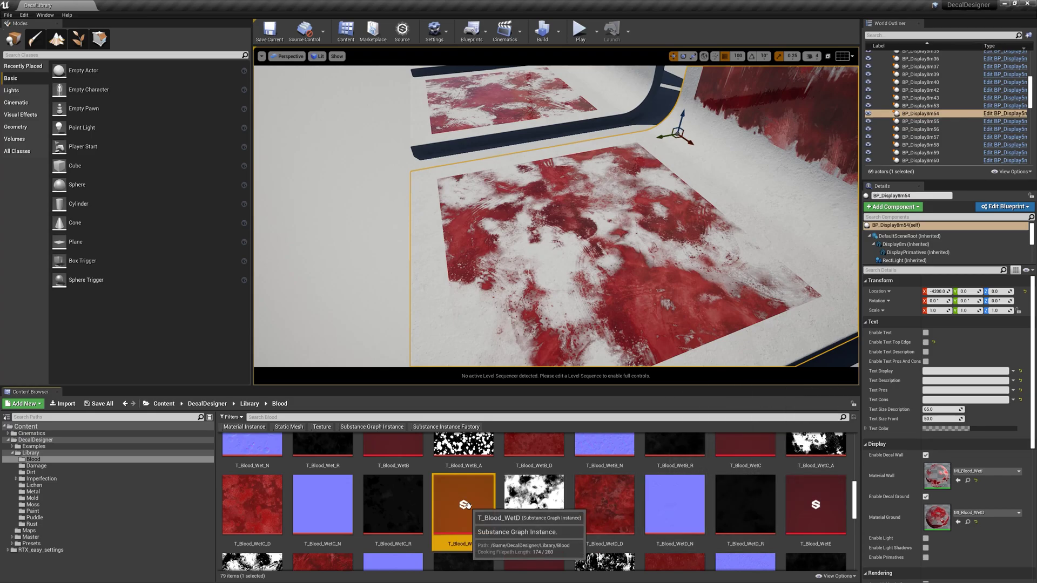
key(ctrl+w)
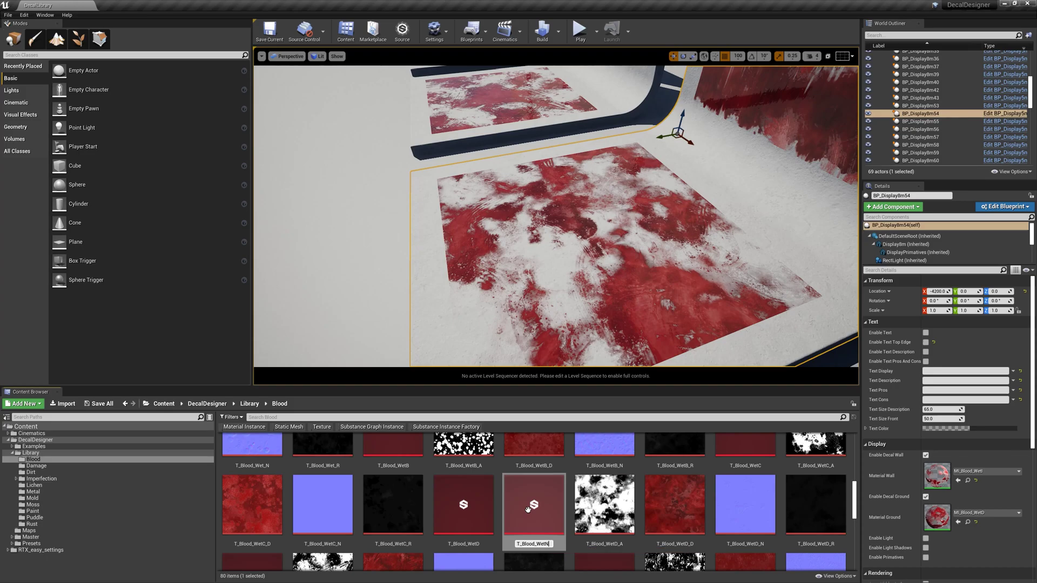
text(New)
key(Return)
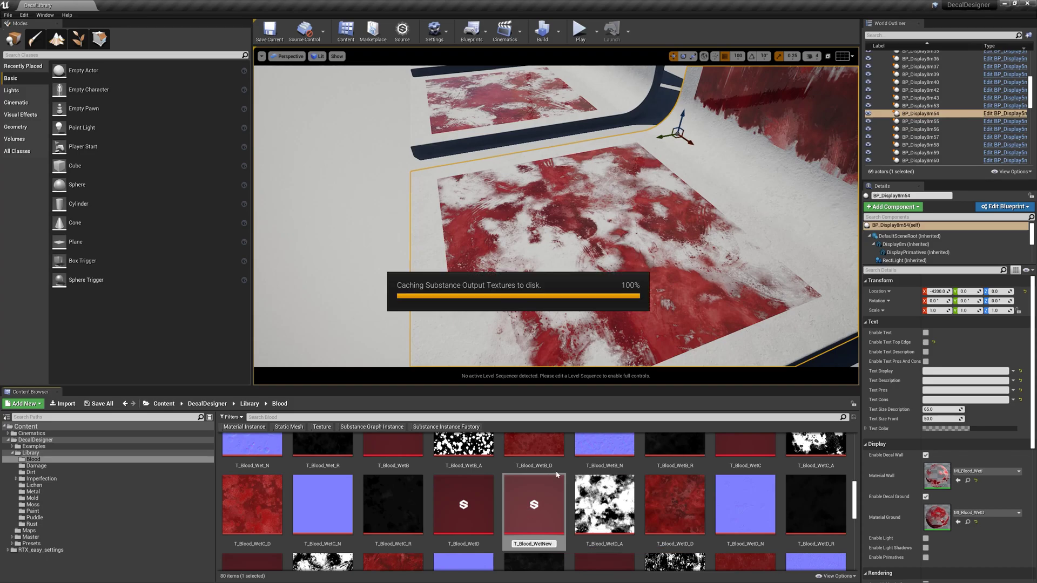
Step: Open the T_Blood_WetNew substance graph instance for editing
scroll(739, 507, down, 3)
scroll(540, 532, down, 1)
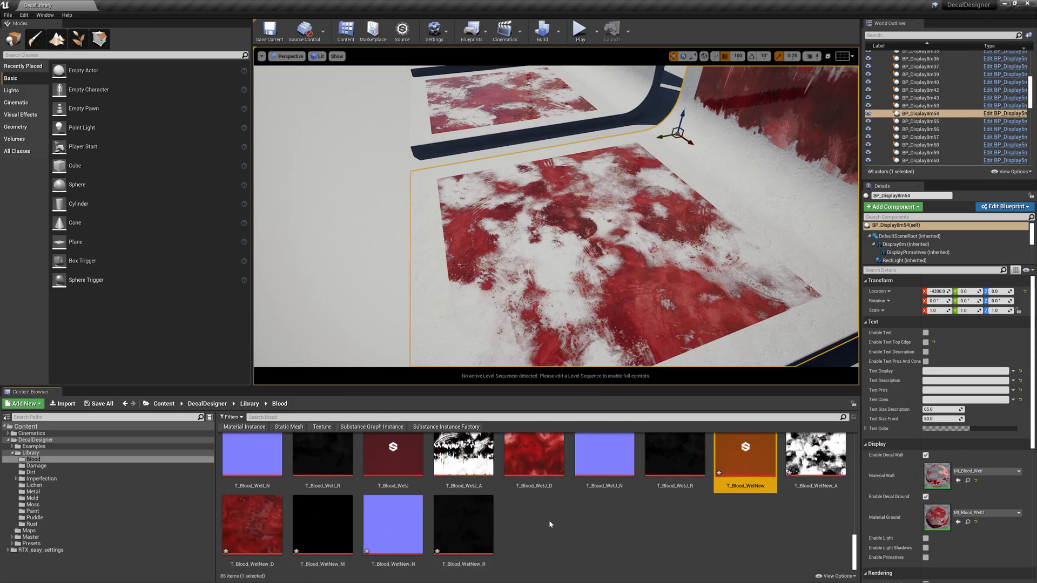
scroll(710, 491, up, 1)
double_click(740, 494)
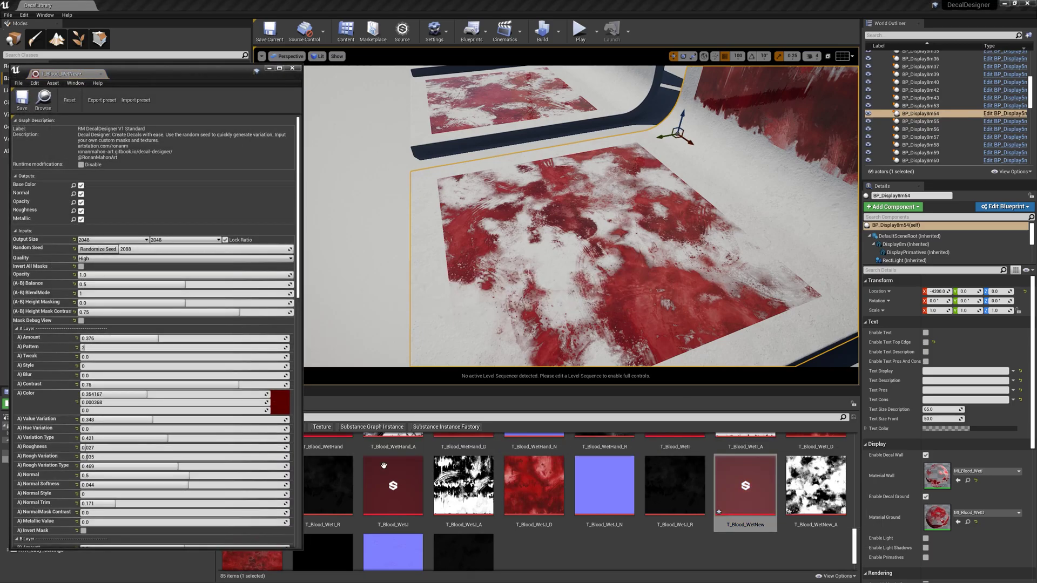
Step: Duplicate the material instance MI_Blood_WetD in the Blood folder and name the copy MI_Blood_WetNew
scroll(576, 477, up, 4)
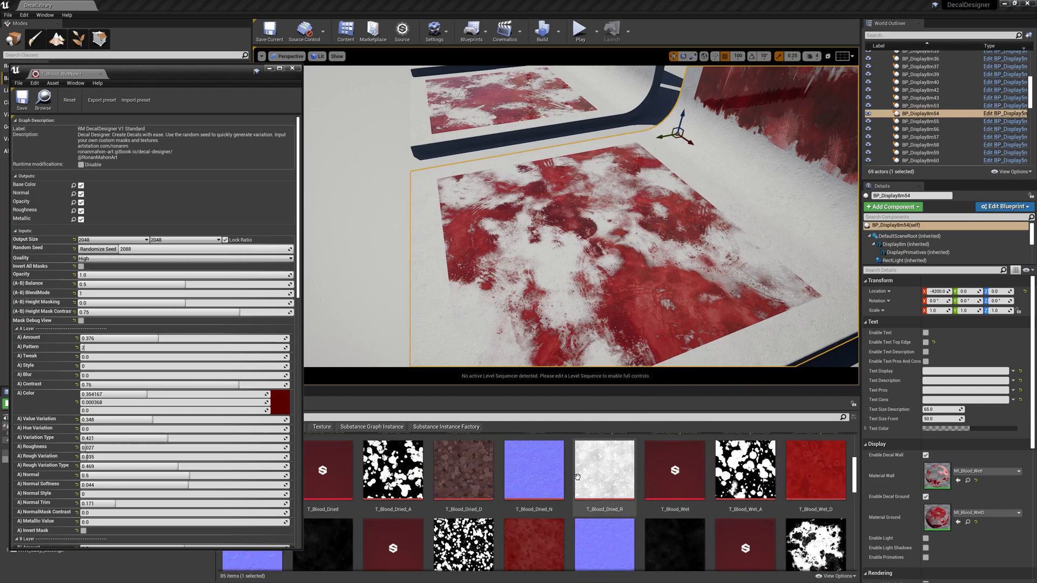
scroll(576, 477, up, 1)
click(629, 481)
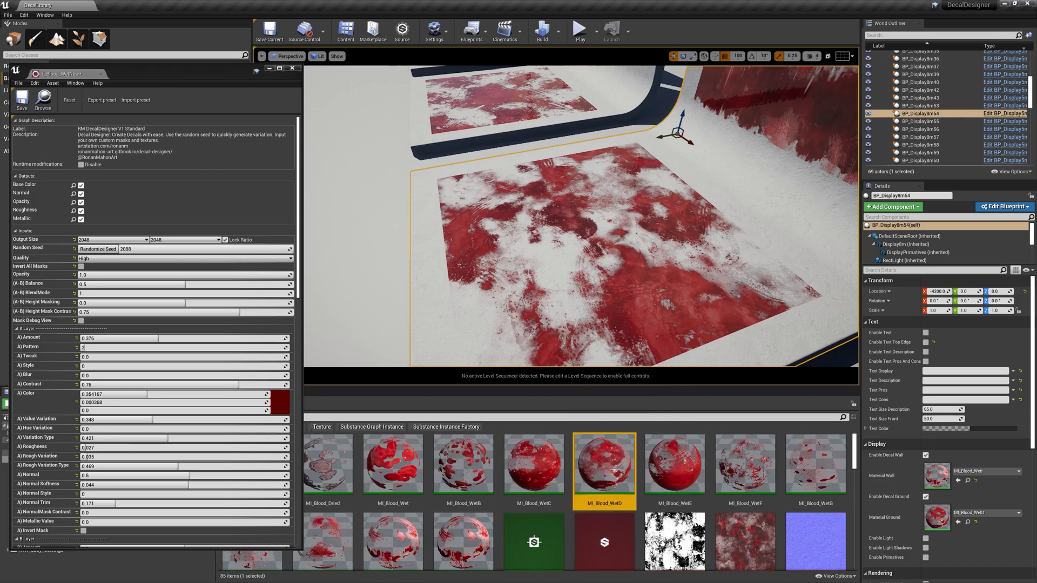
key(ctrl+w)
key(BackSpace)
key(BackSpace)
text(New)
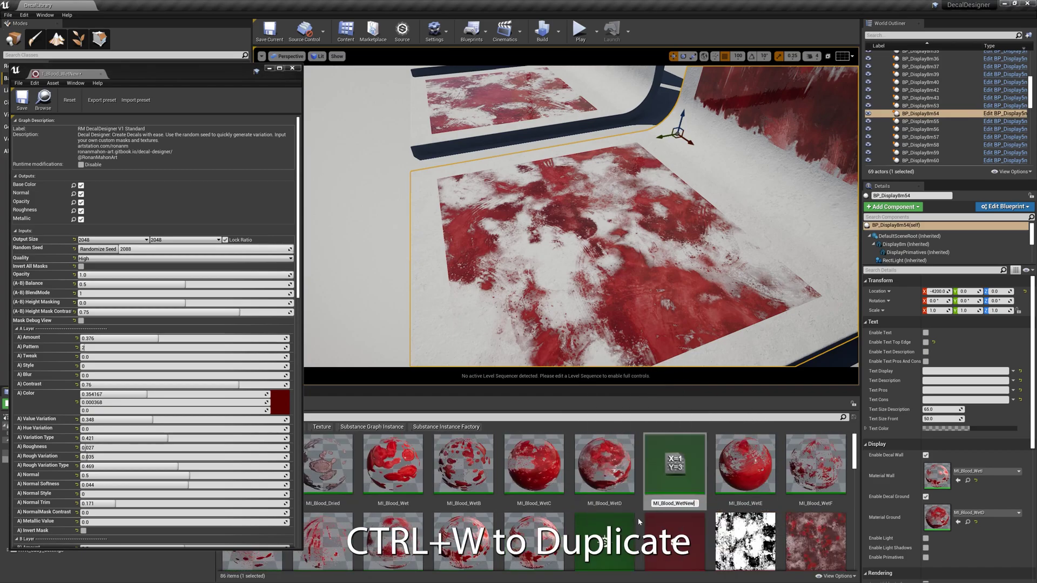
key(Return)
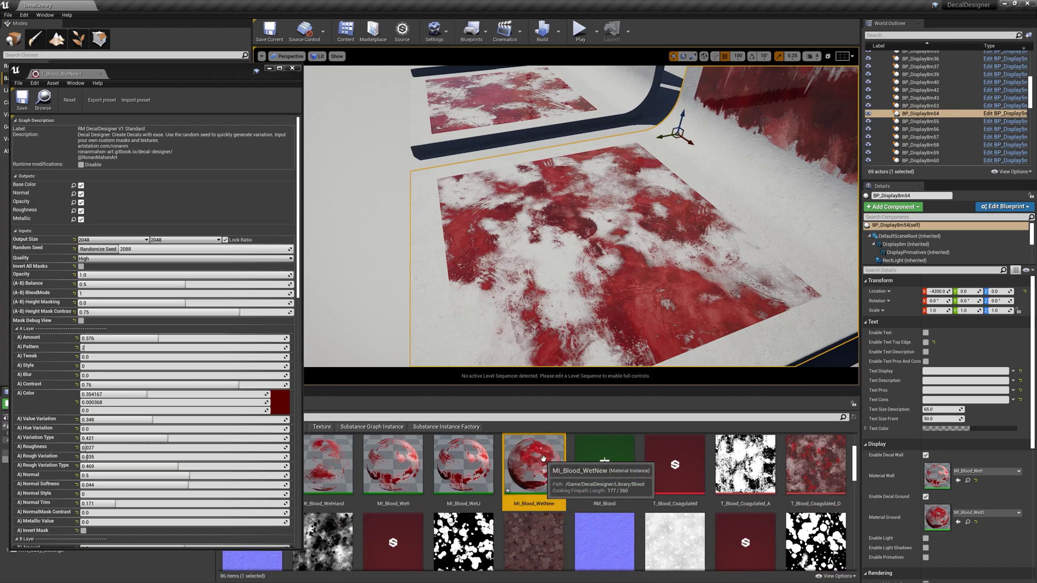
Step: Open MI_Blood_WetNew and assign T_Blood_WetNew_D as its base color texture
double_click(542, 458)
scroll(205, 331, down, 3)
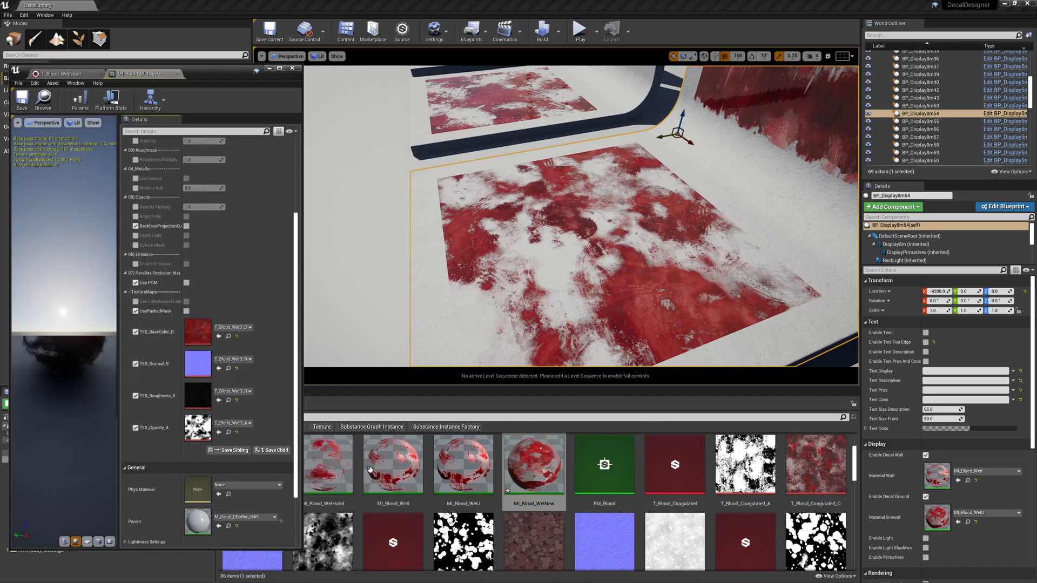
scroll(453, 465, down, 10)
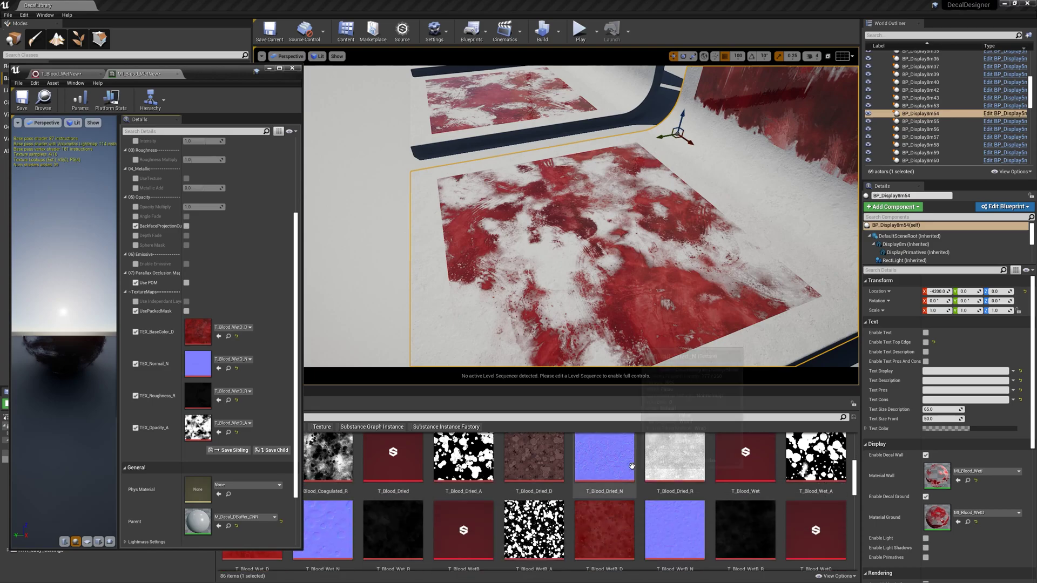
scroll(631, 468, down, 1)
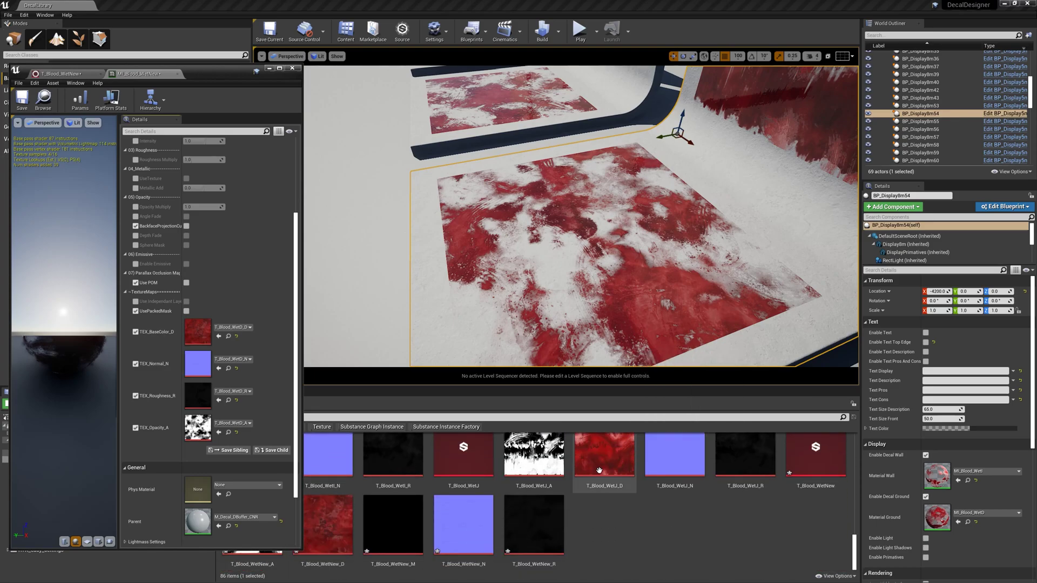
drag(321, 536, 198, 332)
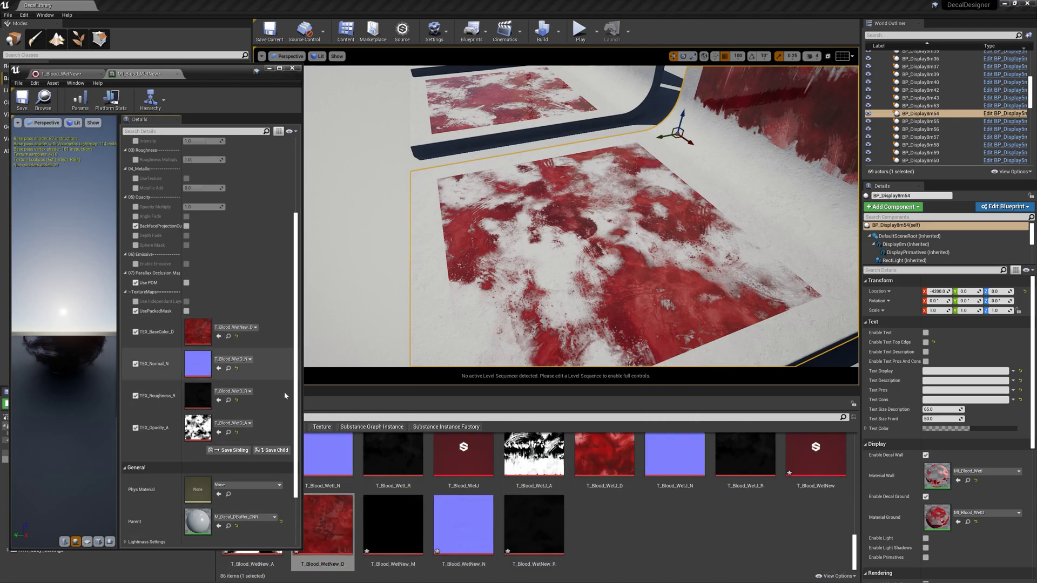
Step: Assign T_Blood_WetNew_N, T_Blood_WetNew_R and T_Blood_WetNew_A as the material's normal, roughness and opacity textures
click(406, 534)
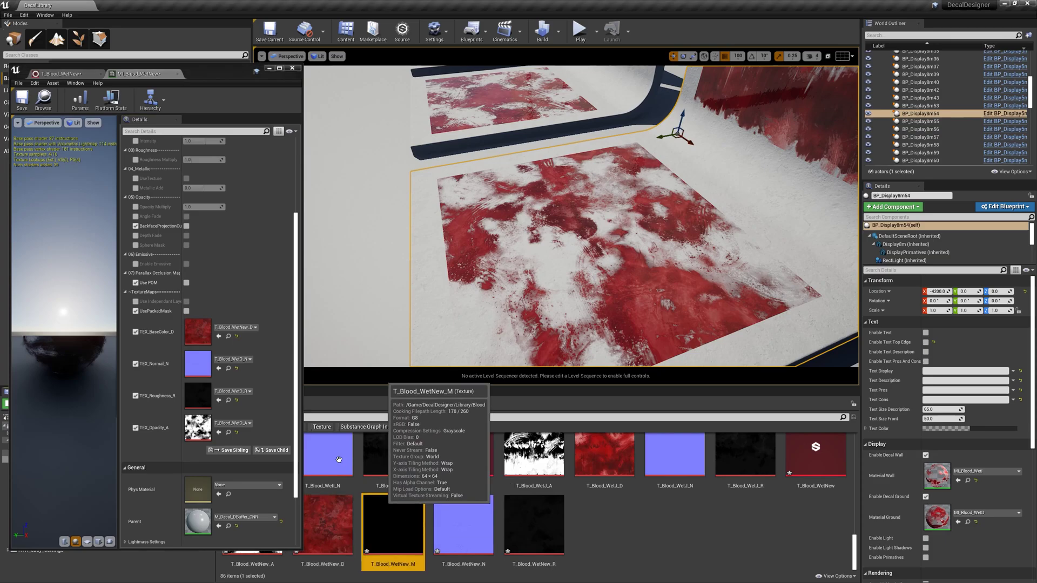
click(459, 542)
drag(223, 358, 223, 360)
click(536, 526)
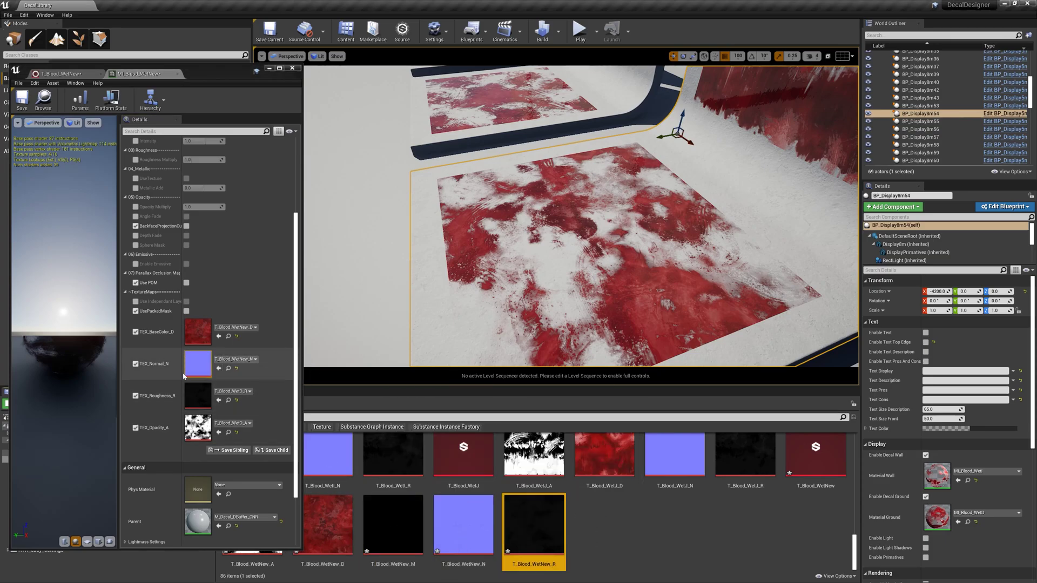
click(219, 400)
click(252, 562)
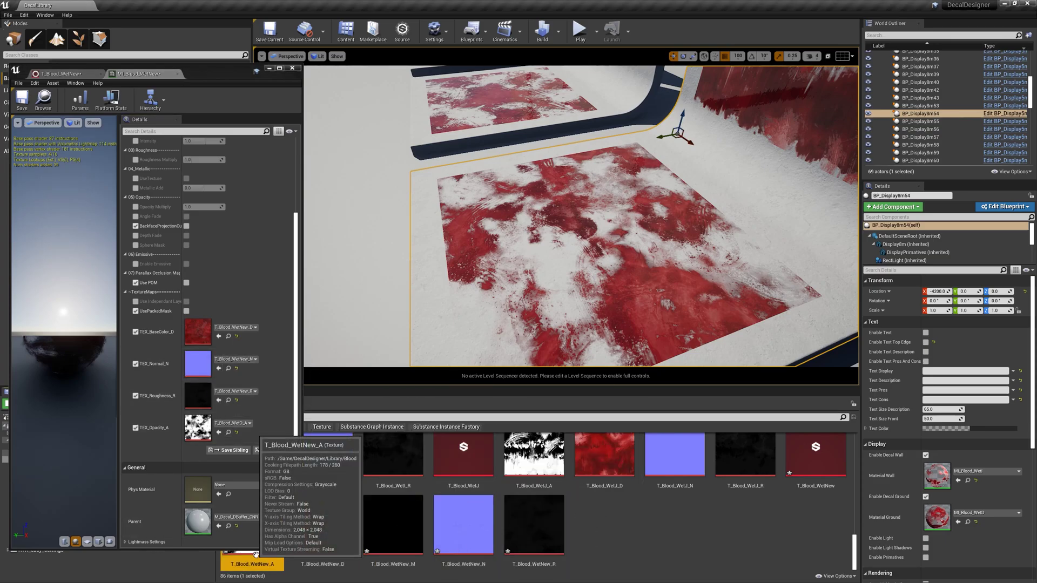
click(219, 432)
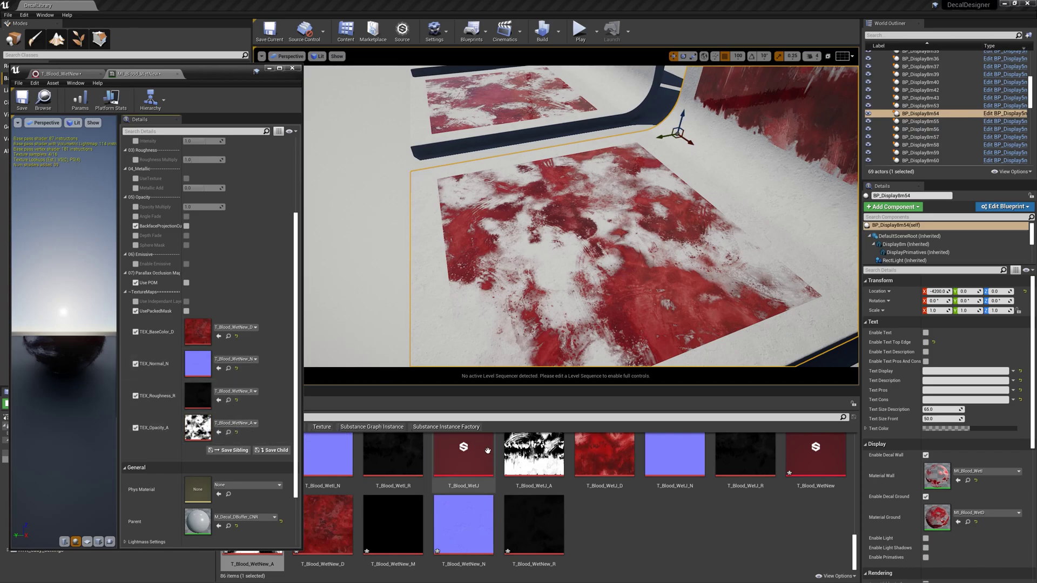
Step: Place MI_Blood_WetNew as a decal on the open floor beside the blood displays and save everything
click(43, 99)
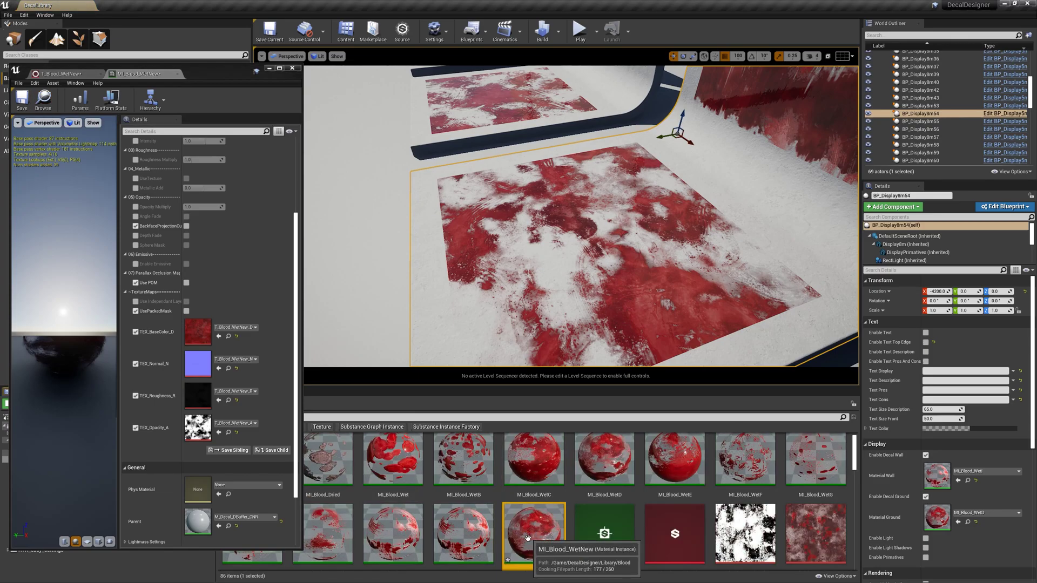
key(s)
right_drag(556, 216, 535, 222)
drag(534, 534, 557, 258)
key(a)
right_drag(557, 258, 578, 282)
key(w)
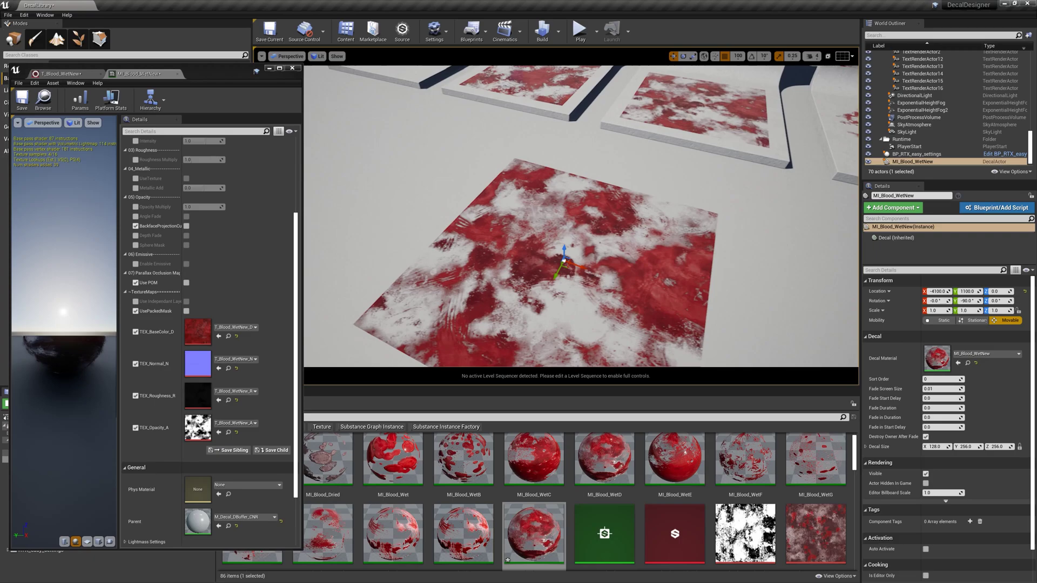
key(ctrl+shift+s)
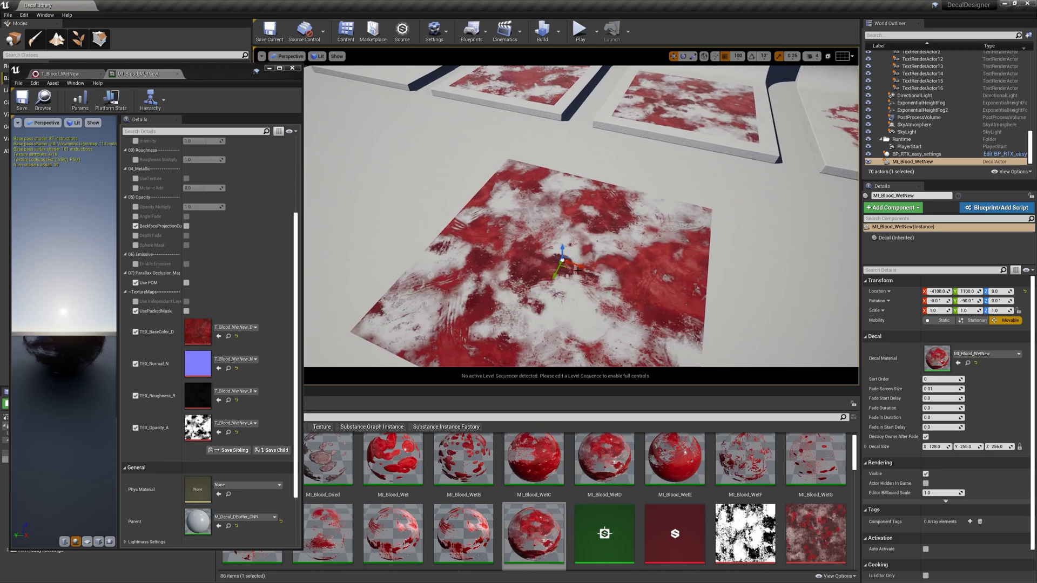
Step: Randomize the seed of the T_Blood_WetNew graph several times to generate a new blood pattern variation
click(82, 76)
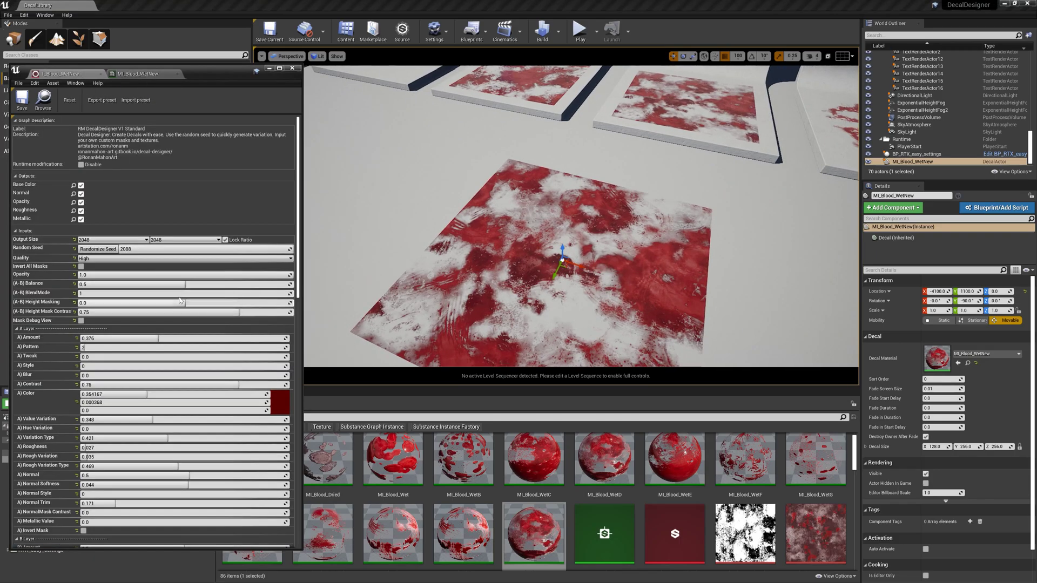
click(98, 249)
click(105, 252)
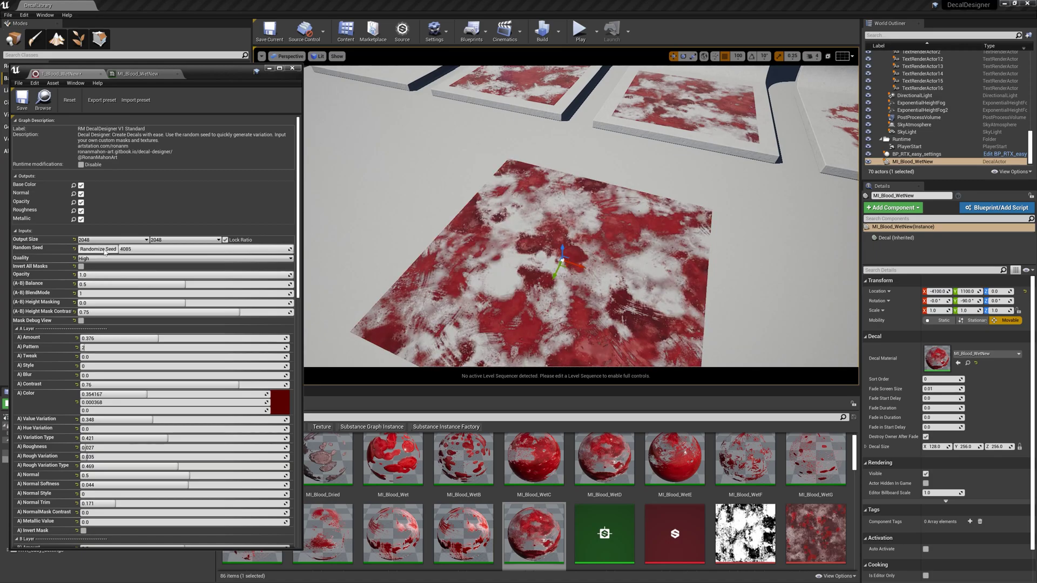
click(104, 252)
click(104, 252)
click(105, 253)
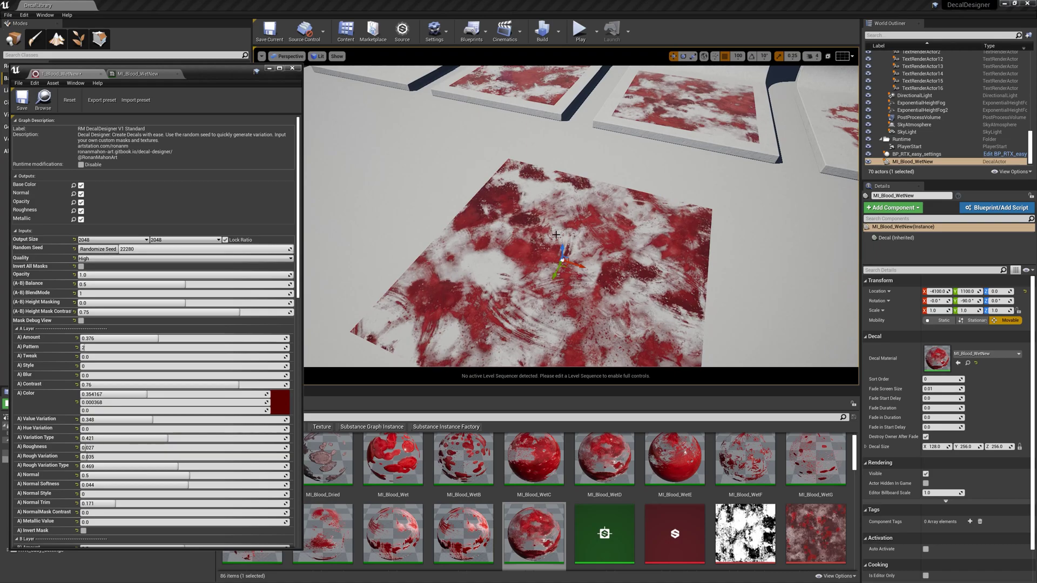
Step: Set the A Layer's amount to 0.357, its pattern to 14 and its tweak to 0.378
right_click(521, 251)
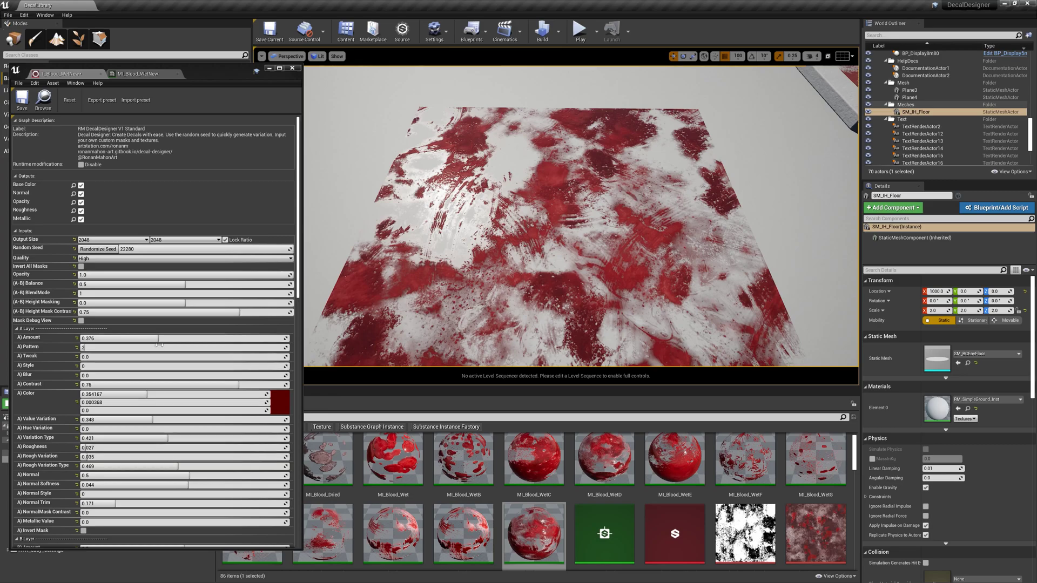
mouse_move(158, 339)
mouse_down()
mouse_move(145, 339)
mouse_move(154, 339)
mouse_up()
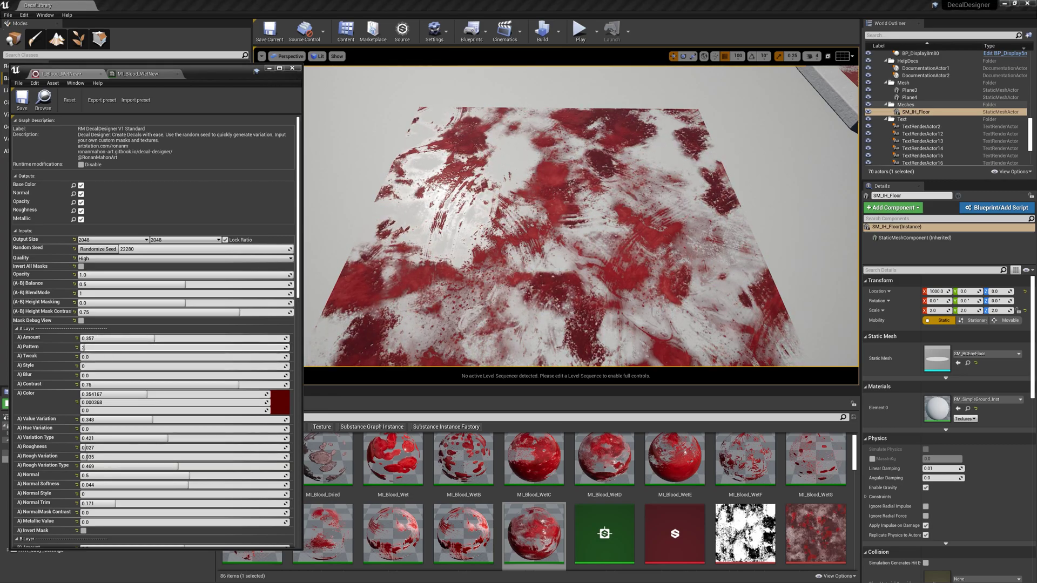
drag(84, 347, 135, 347)
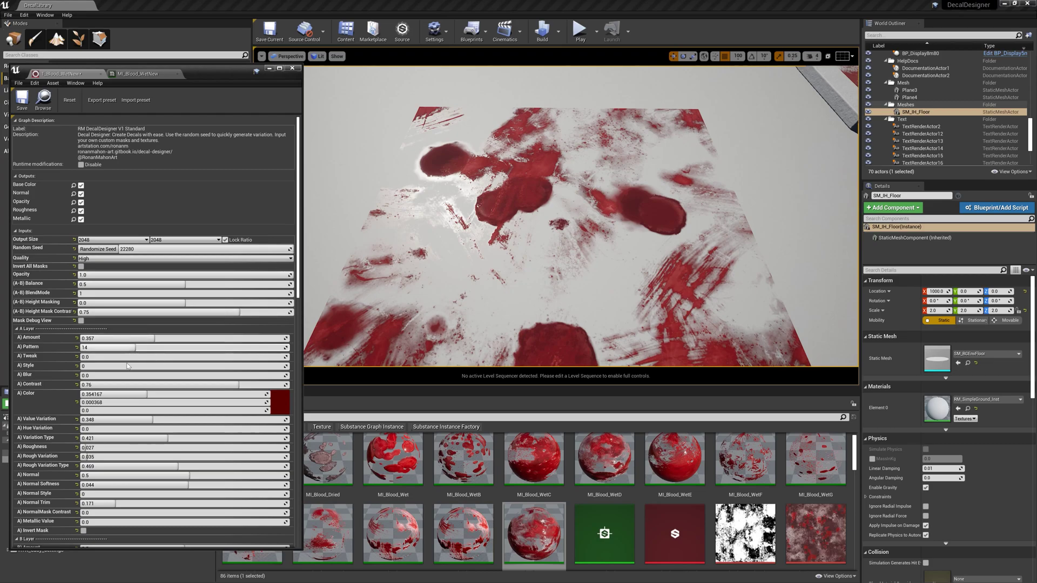
drag(81, 357, 159, 357)
Step: Change the A Layer color to a desaturated dark red with RGB values 0.270833, 0.177831 and 0.177734
click(281, 402)
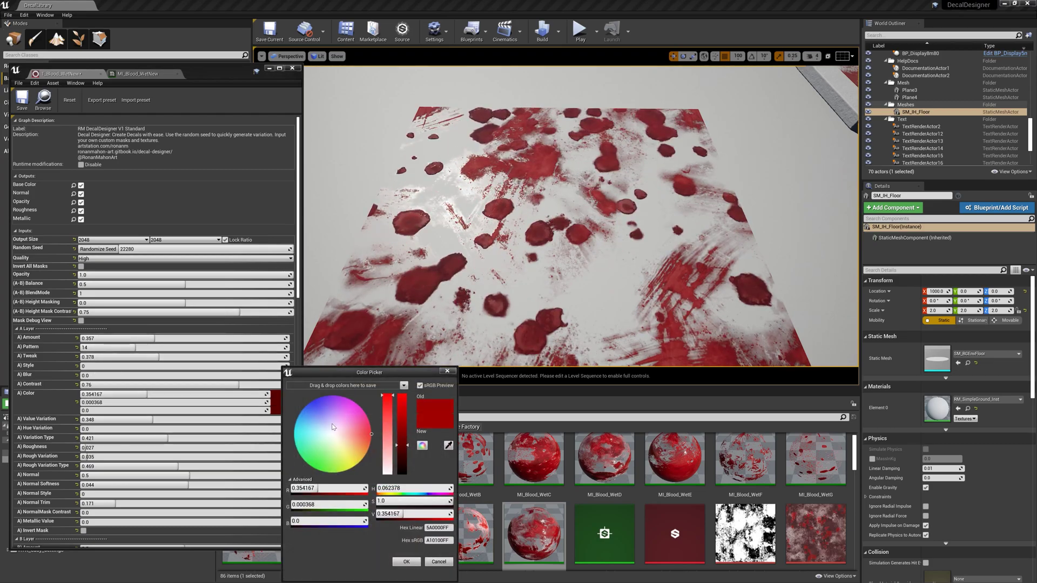
drag(387, 412, 389, 449)
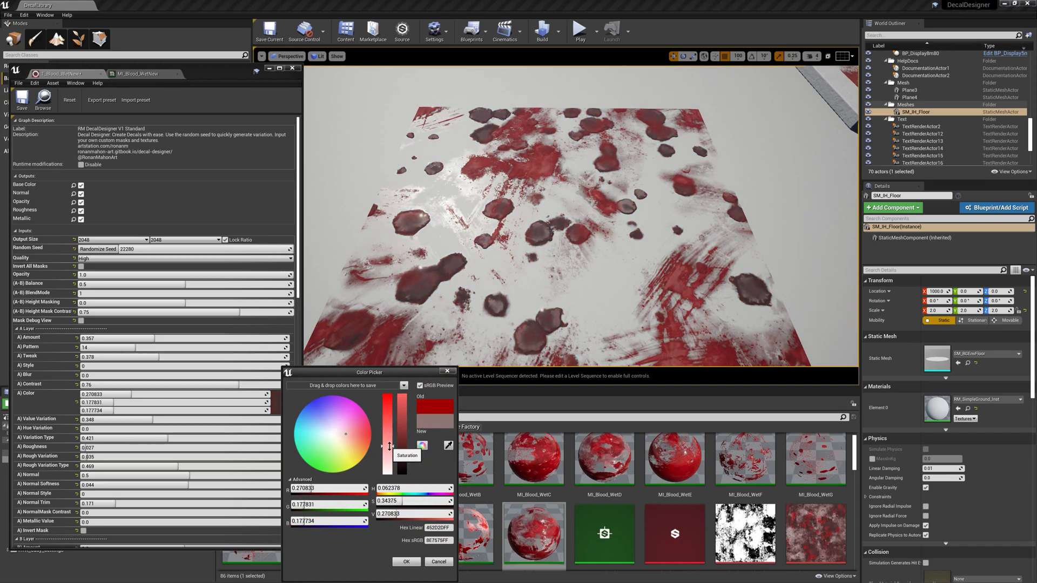
click(406, 561)
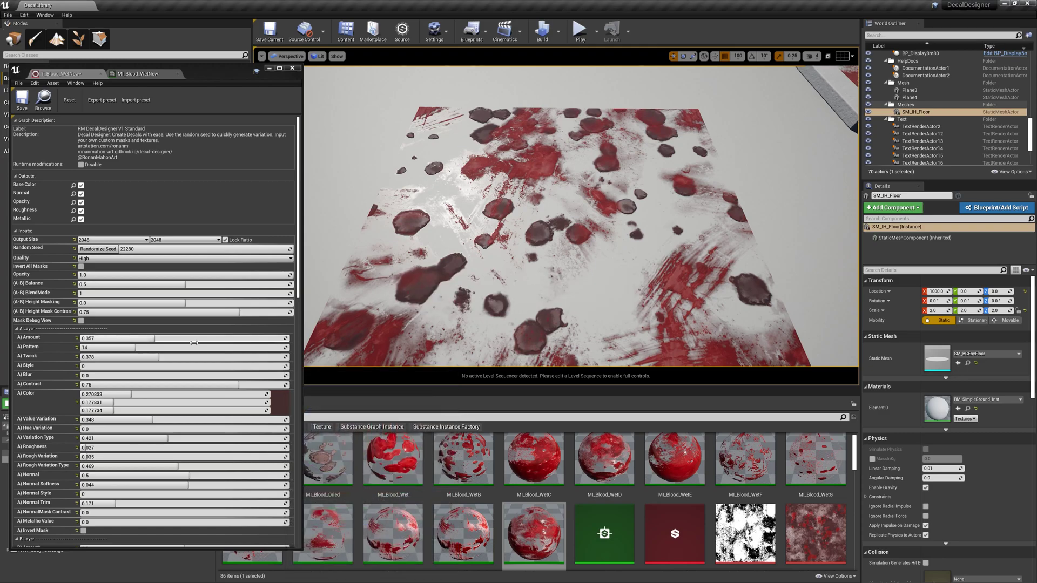
Step: Set the A Layer's roughness to 0.857 and check the decal on the floor
scroll(188, 419, down, 3)
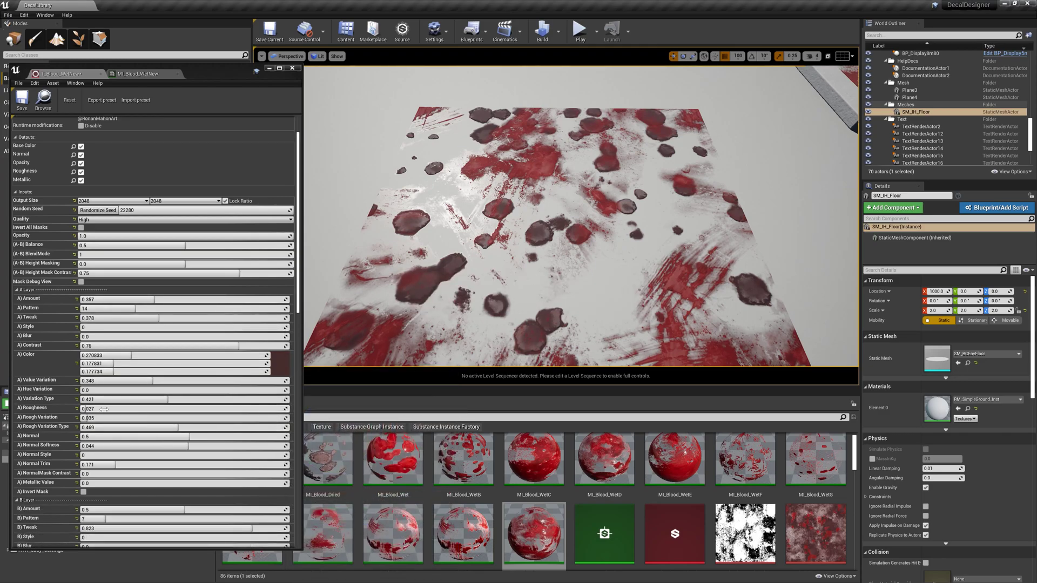
drag(103, 408, 135, 409)
right_click(563, 221)
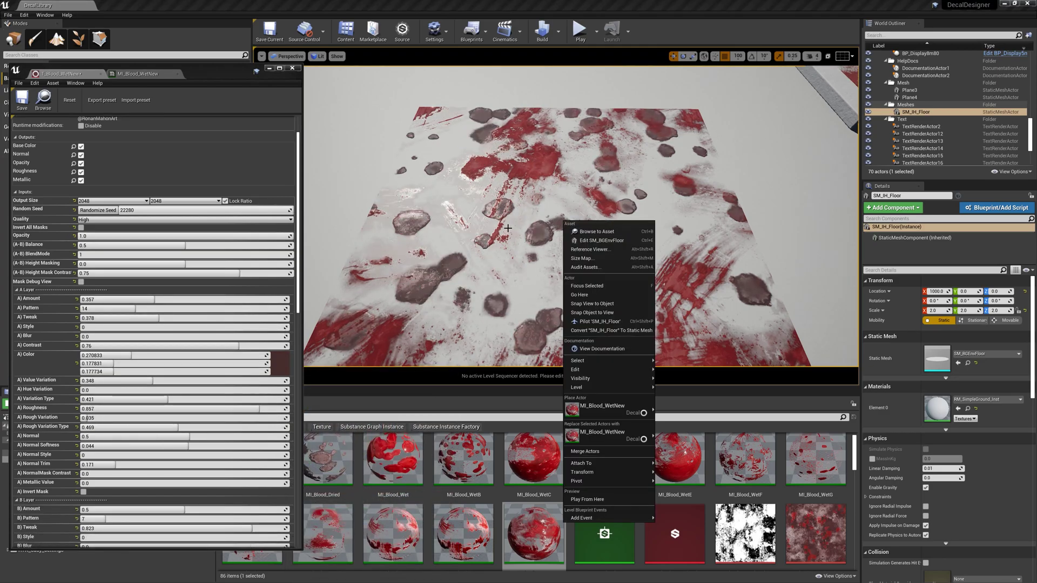
mouse_move(508, 228)
right_down()
mouse_move(535, 227)
mouse_move(572, 186)
mouse_move(513, 232)
mouse_move(572, 222)
mouse_move(602, 195)
mouse_move(527, 235)
right_up()
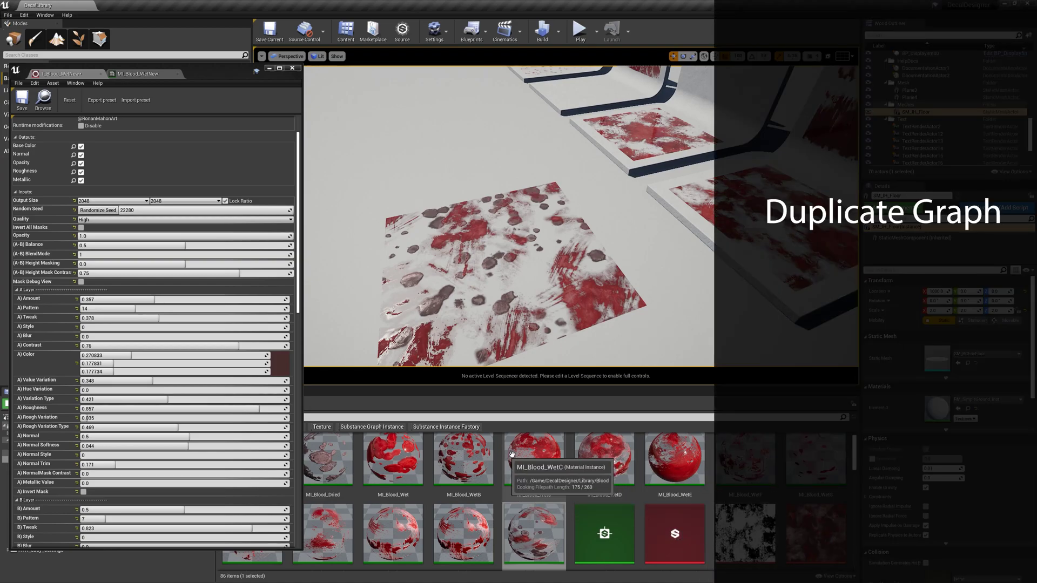
Step: Assign the T_Example_CustomInputE_D texture from the example Material/Diorama folder to the graph's custom mask image input
click(143, 79)
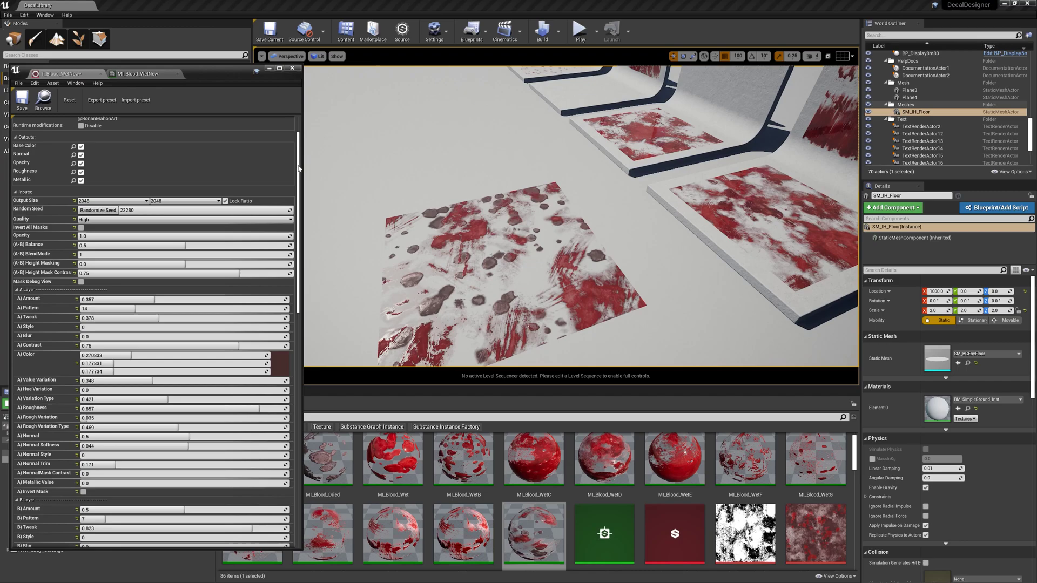
drag(298, 168, 291, 444)
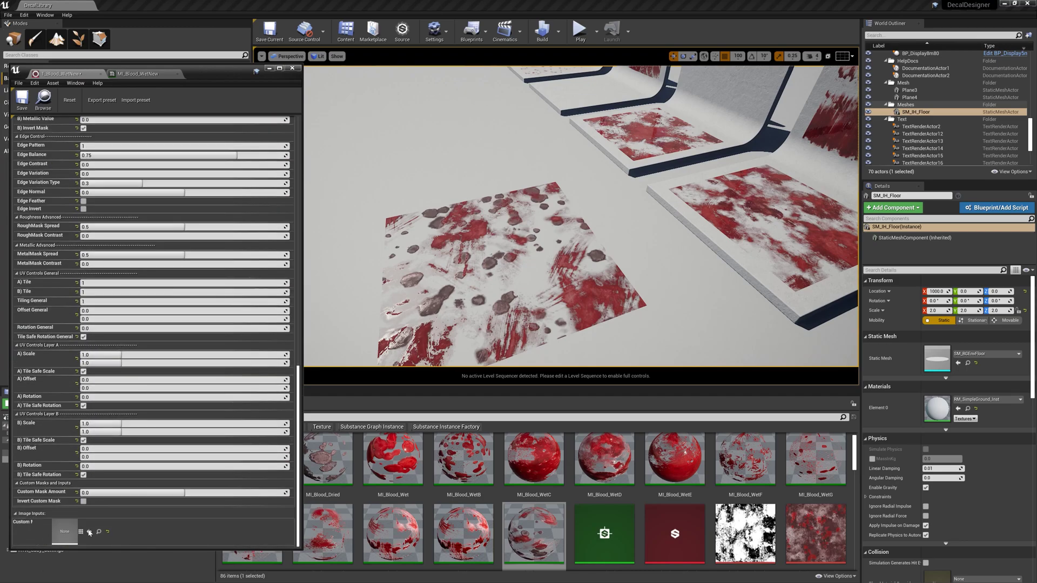
drag(187, 73, 358, 66)
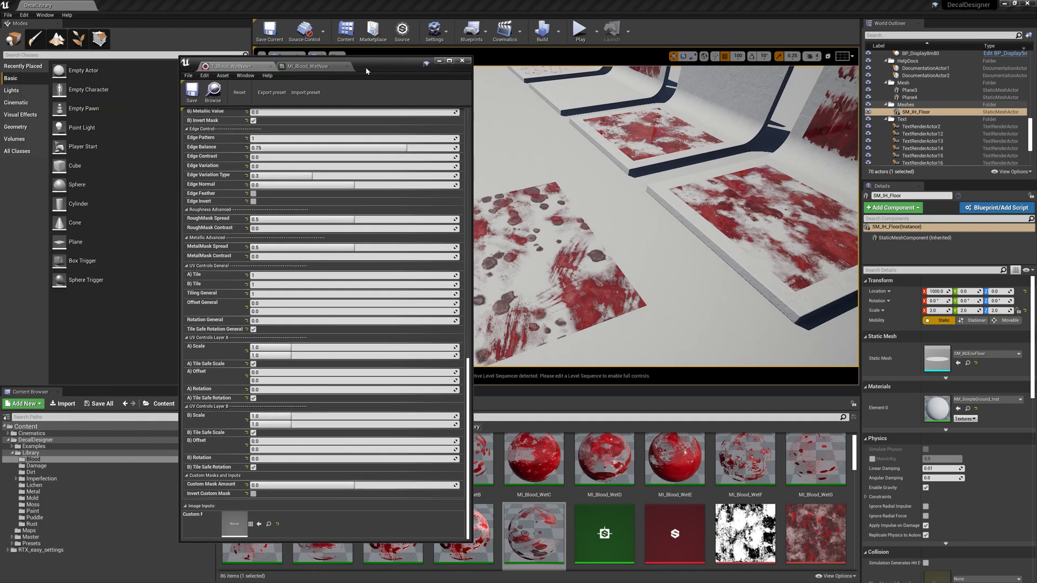
click(48, 514)
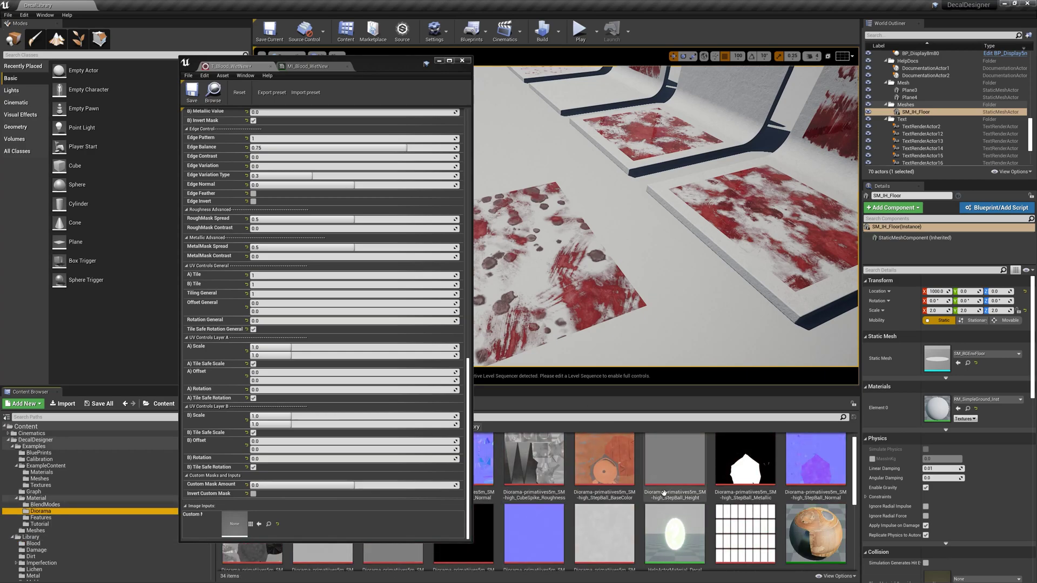
scroll(663, 493, down, 3)
click(675, 461)
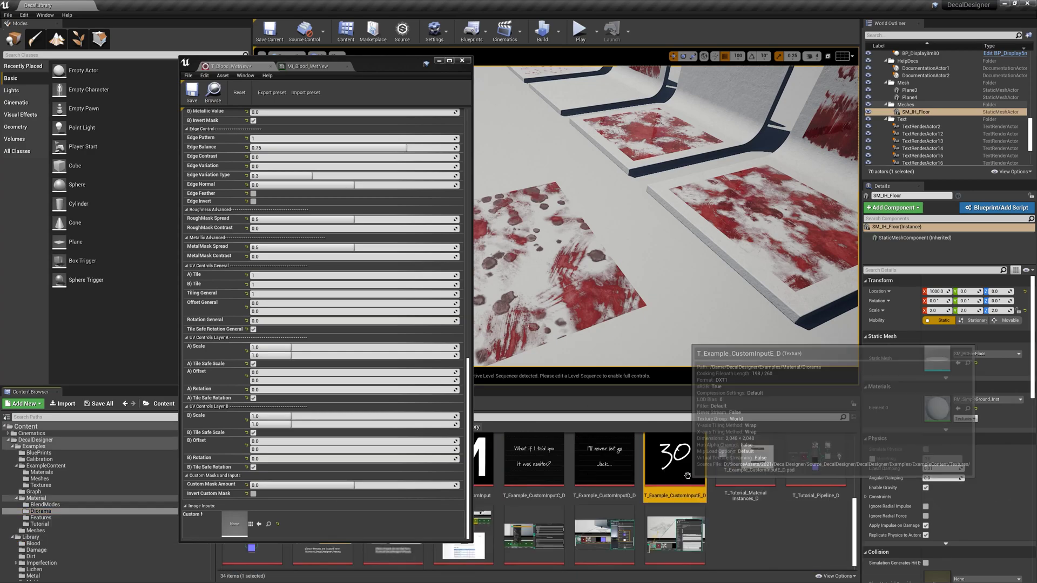
click(259, 524)
drag(370, 69, 216, 67)
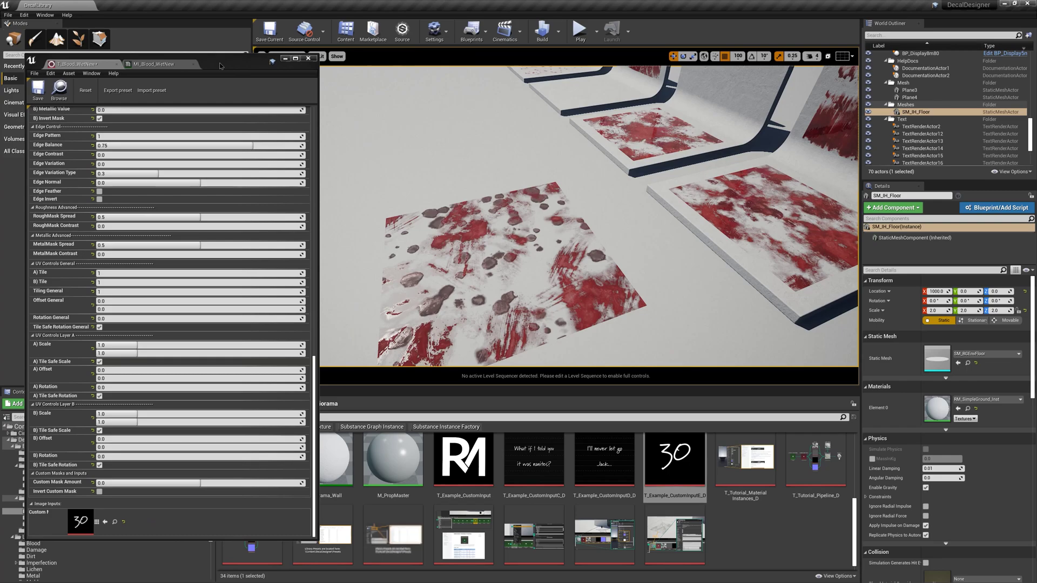
Step: Invert the custom mask, set its amount to 0.325 and check the handwritten 30 on the floor up close
drag(197, 484, 240, 484)
click(99, 492)
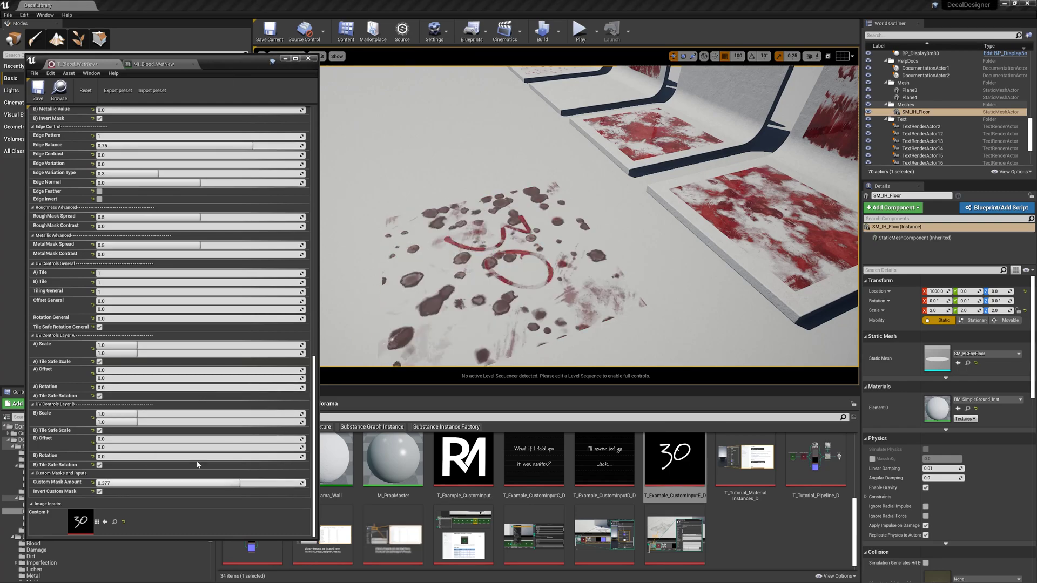
right_click(571, 252)
right_drag(570, 253, 588, 281)
key(w)
key(s)
mouse_move(240, 484)
mouse_down()
mouse_move(288, 484)
mouse_move(237, 484)
mouse_up()
right_click(643, 229)
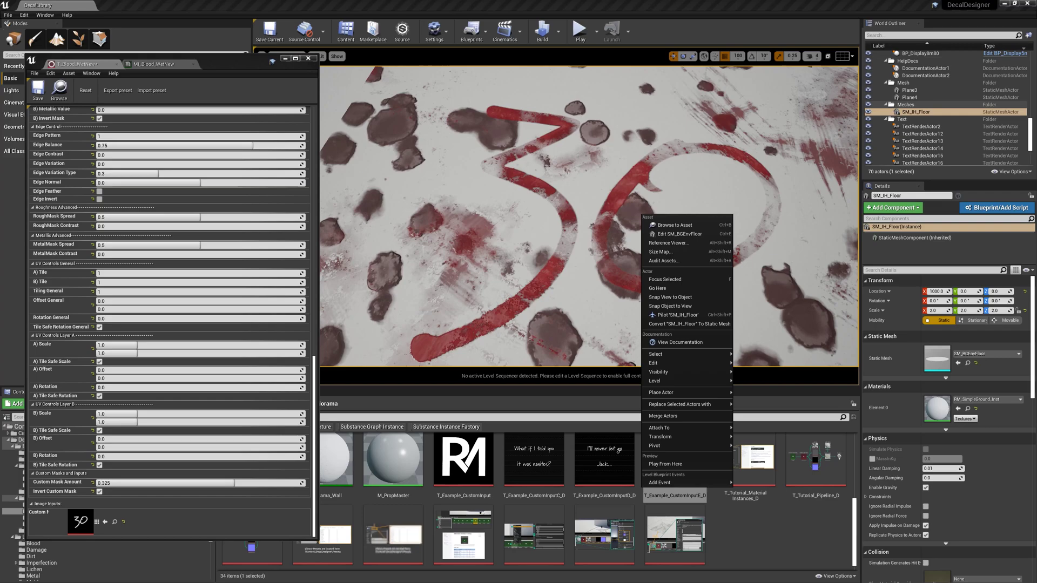
right_drag(643, 230, 542, 226)
key(s)
key(w)
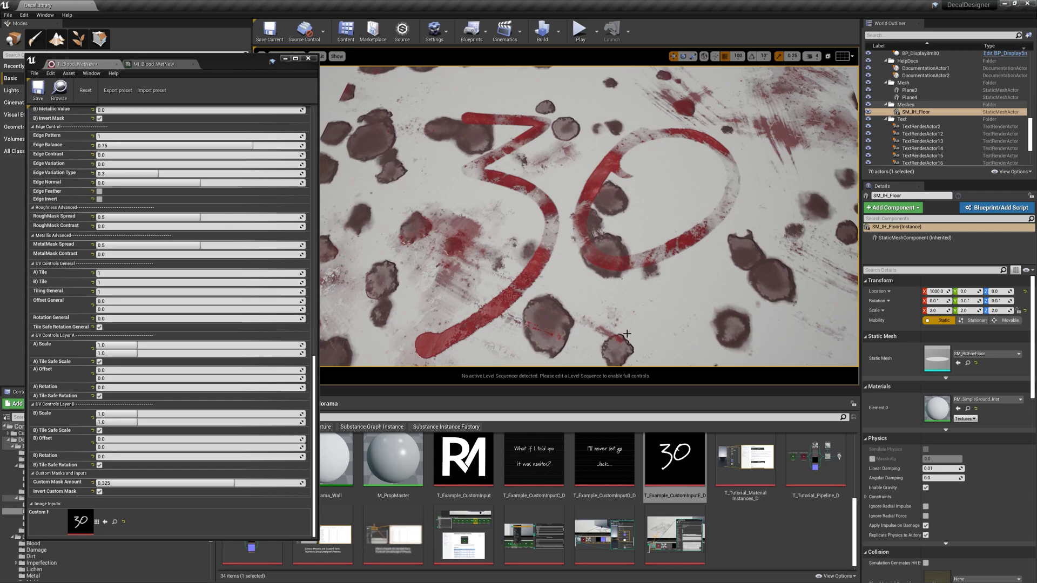
Step: Duplicate the MI_Blood_WetNew decal to a second spot on the floor and frame the copy in the viewport
key(s)
right_drag(654, 291, 594, 269)
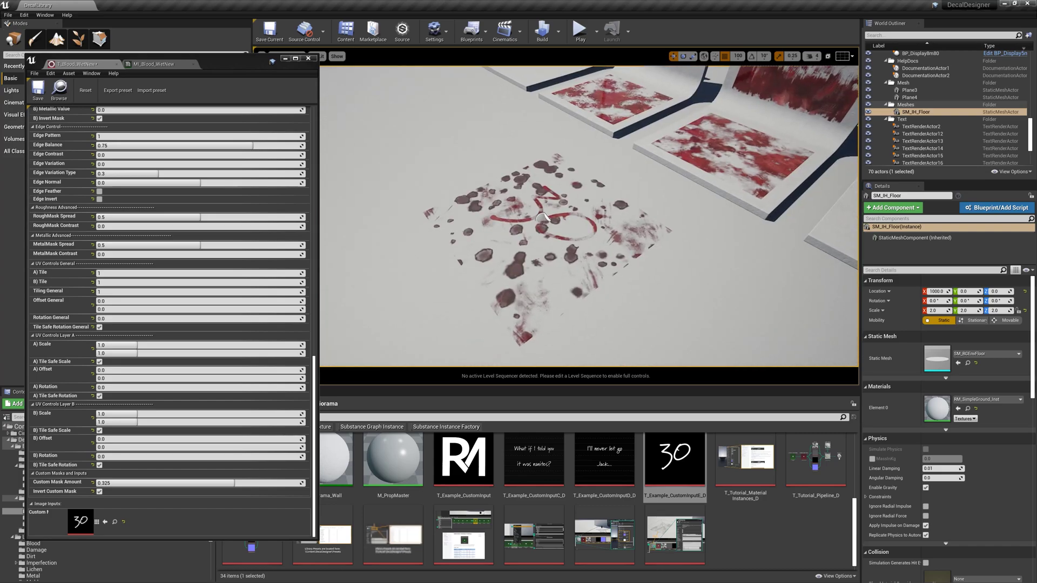
click(575, 259)
drag(552, 237, 479, 263)
key(a)
right_drag(551, 281, 621, 313)
right_drag(599, 165, 600, 210)
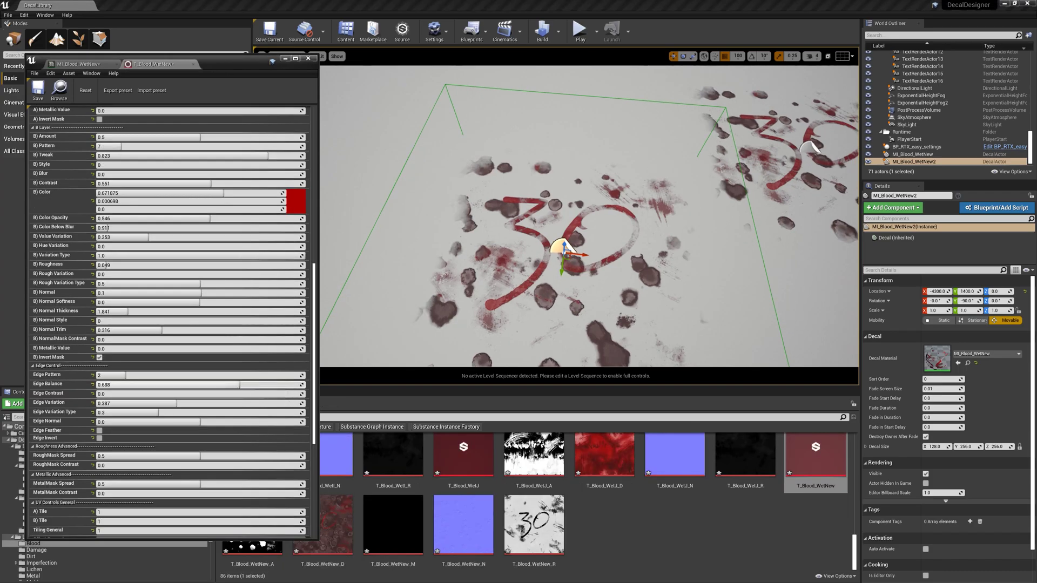
Step: Set the edge balance to 0.831, the edge variation to 0.614 and the edge variation type to 0.199
drag(280, 385, 305, 385)
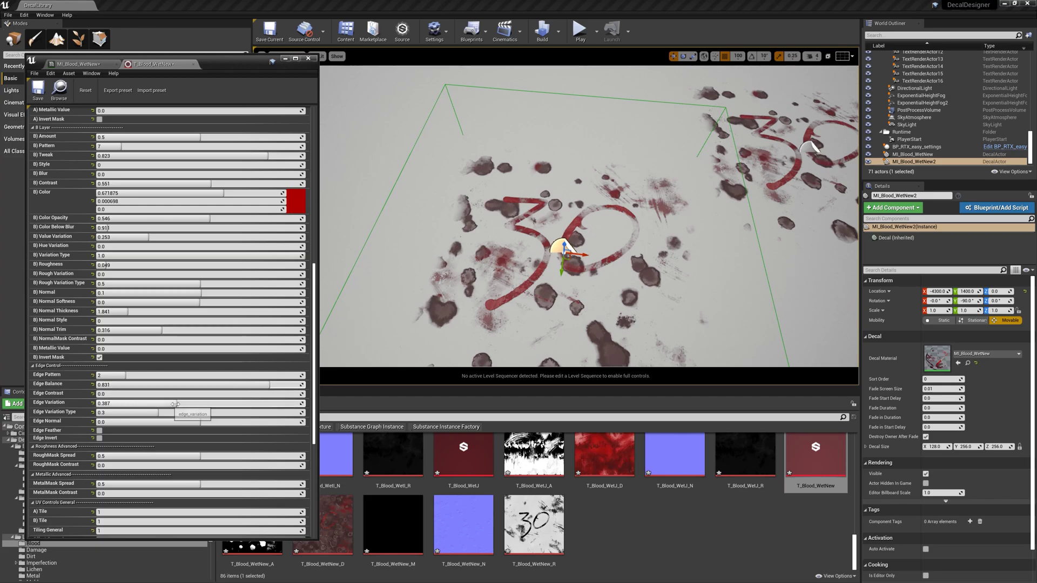
drag(175, 403, 148, 413)
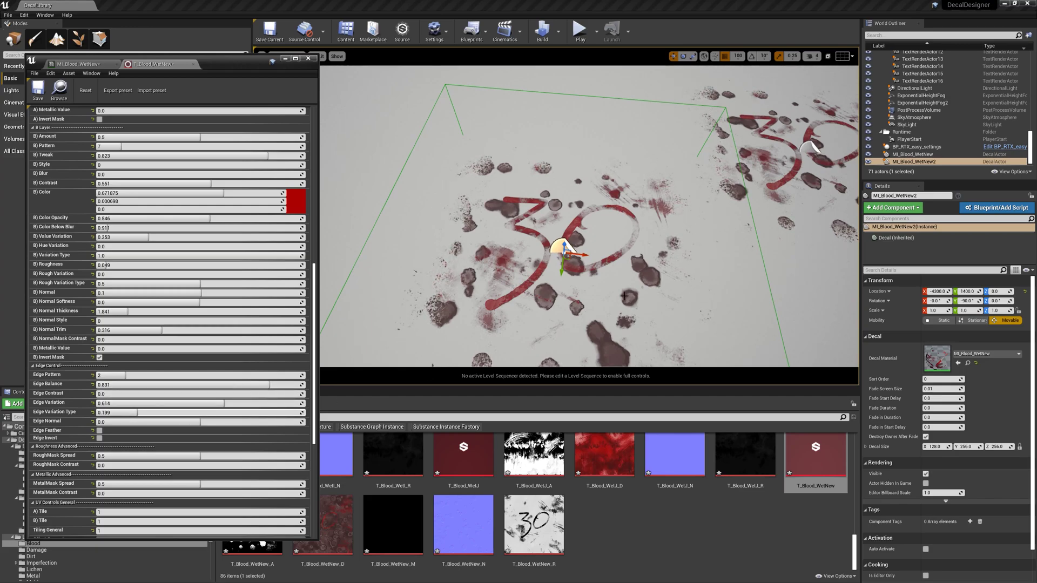
scroll(623, 296, up, 6)
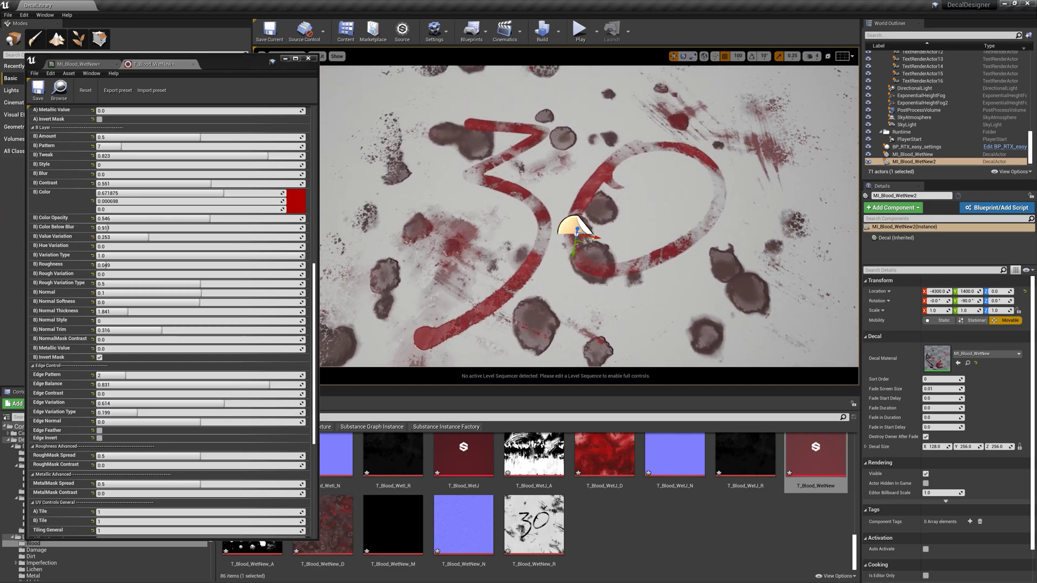
Step: Increase the B Layer's amount and set the (A-B) Height Masking to 0.395
scroll(275, 263, up, 5)
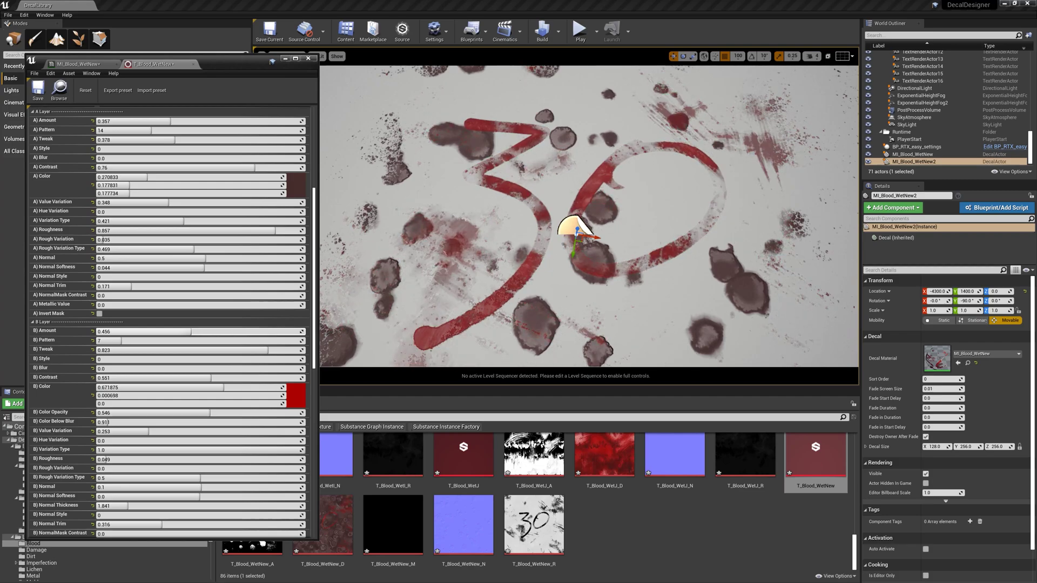
scroll(162, 324, up, 5)
Step: Randomize the seed repeatedly to vary the splatter around the handwritten 30, and inspect the decal up close
click(114, 239)
click(114, 240)
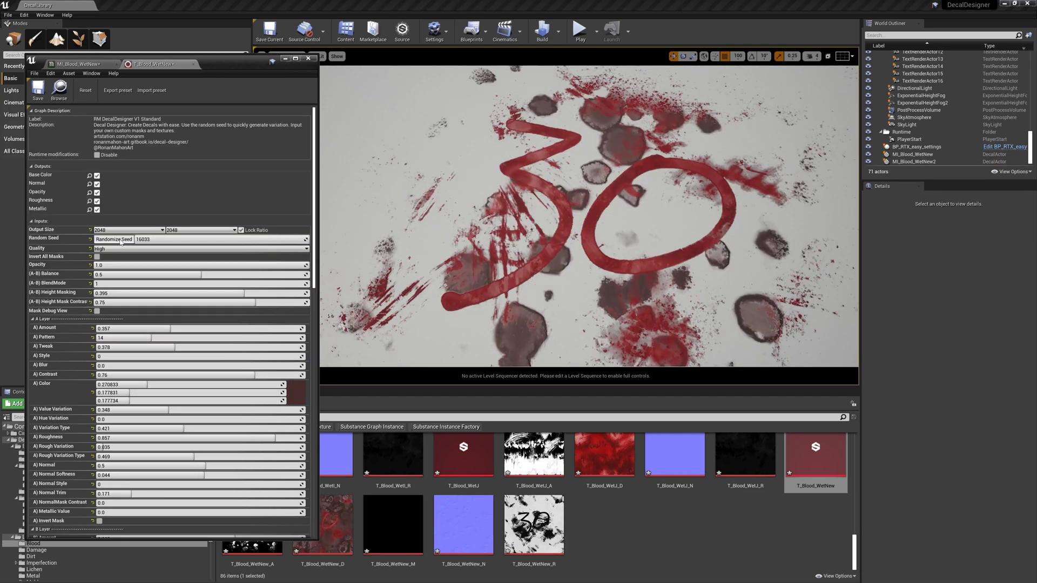
click(115, 239)
click(115, 239)
click(114, 239)
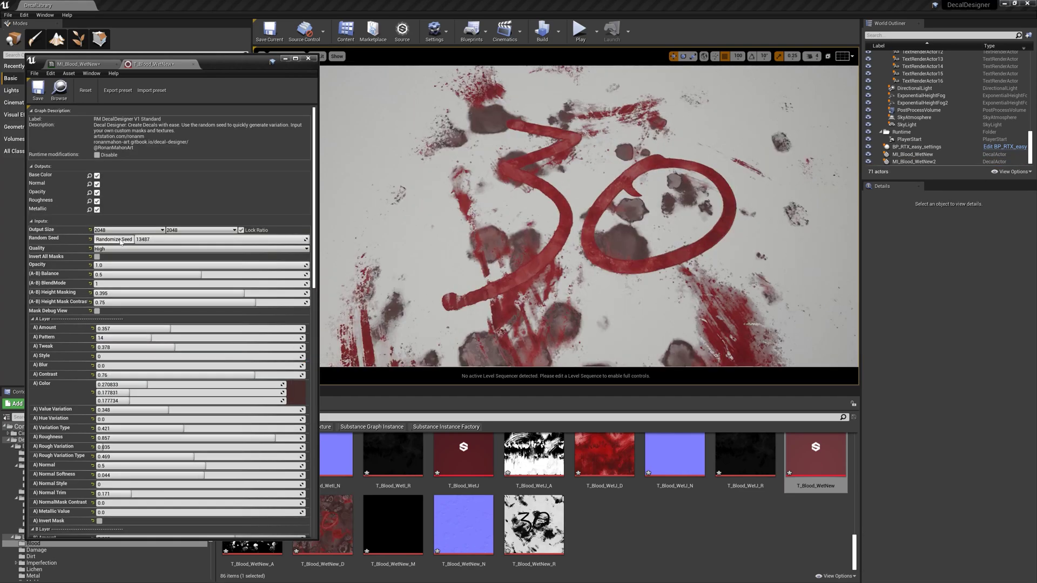
click(115, 240)
click(120, 241)
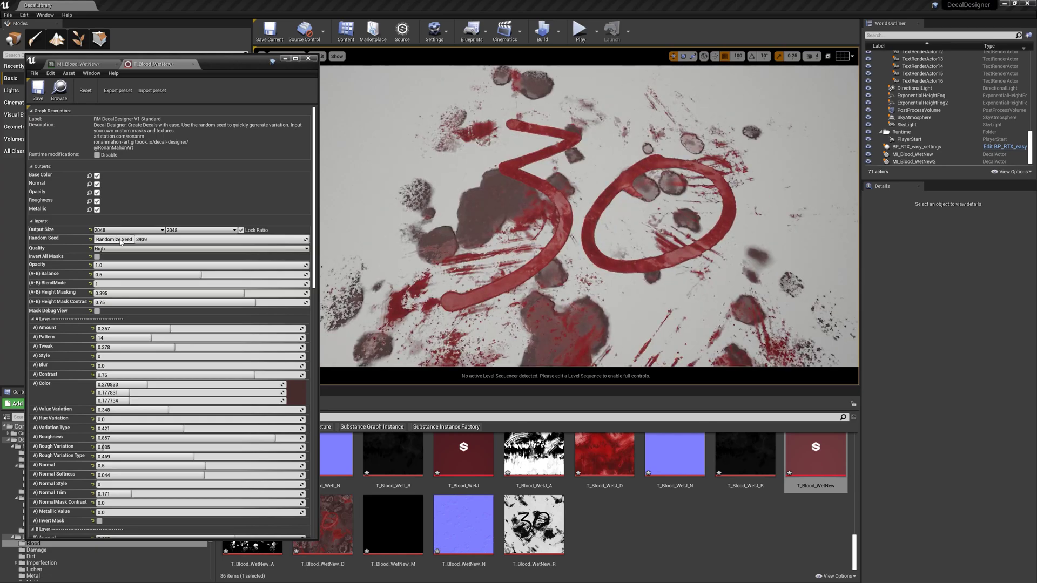
click(120, 241)
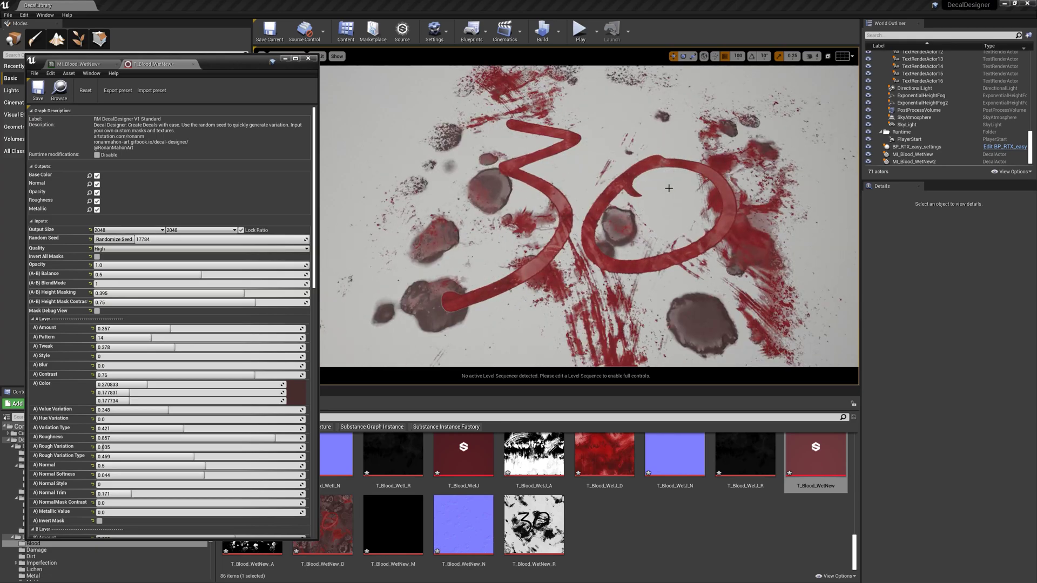
mouse_move(485, 216)
right_down()
mouse_move(485, 184)
mouse_move(496, 189)
mouse_move(486, 232)
right_up()
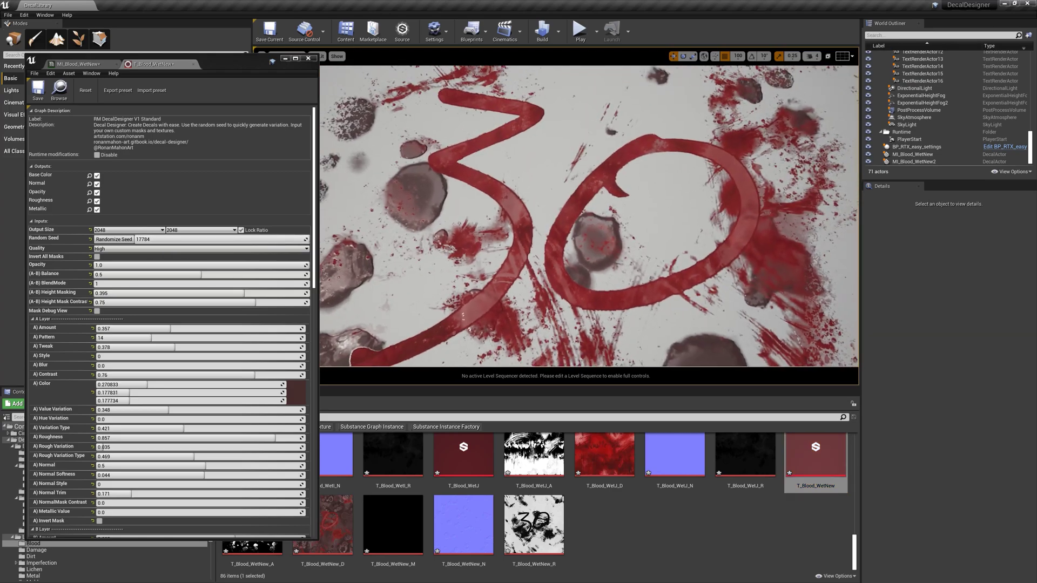